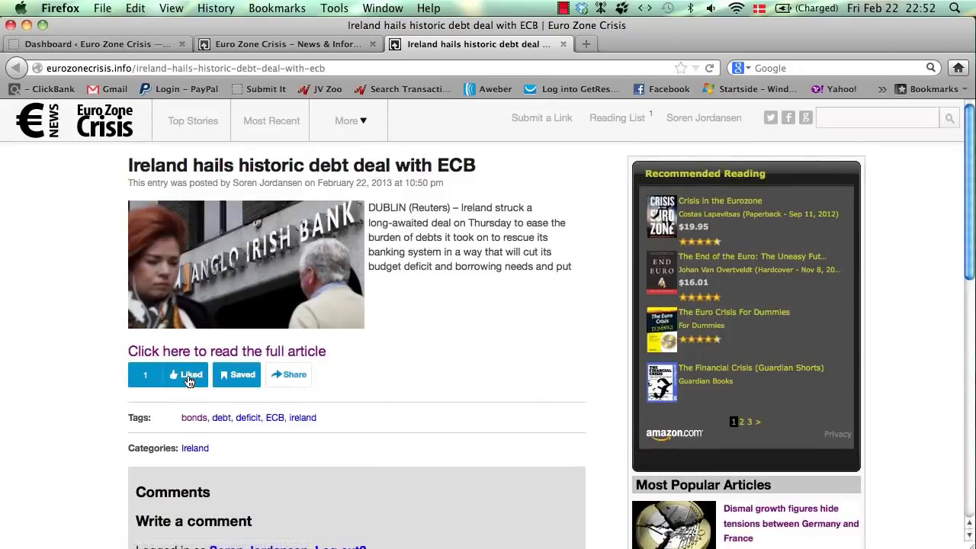
Step: View the full Reuters article behind the Ireland debt deal post, closing the article and post pages to return to the site's homepage
left_click(276, 354)
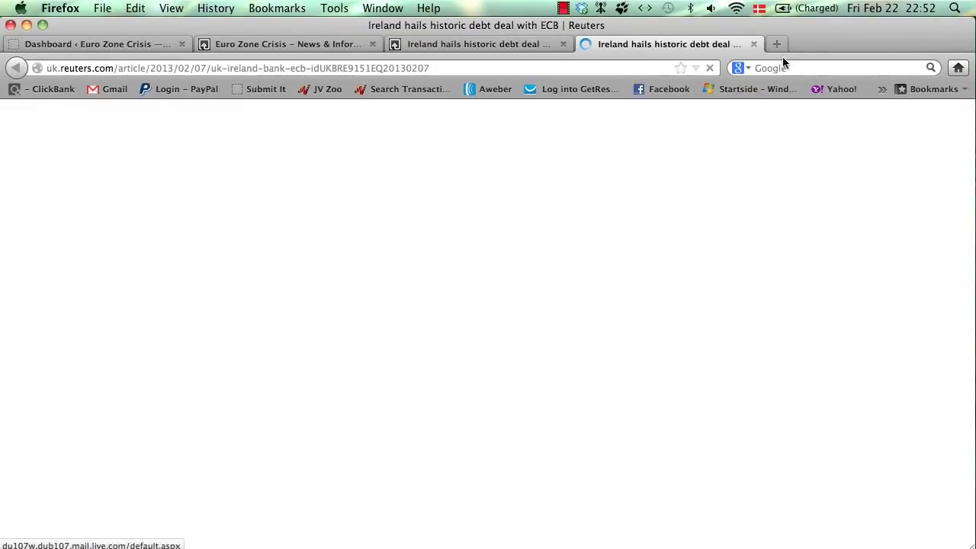
left_click(754, 44)
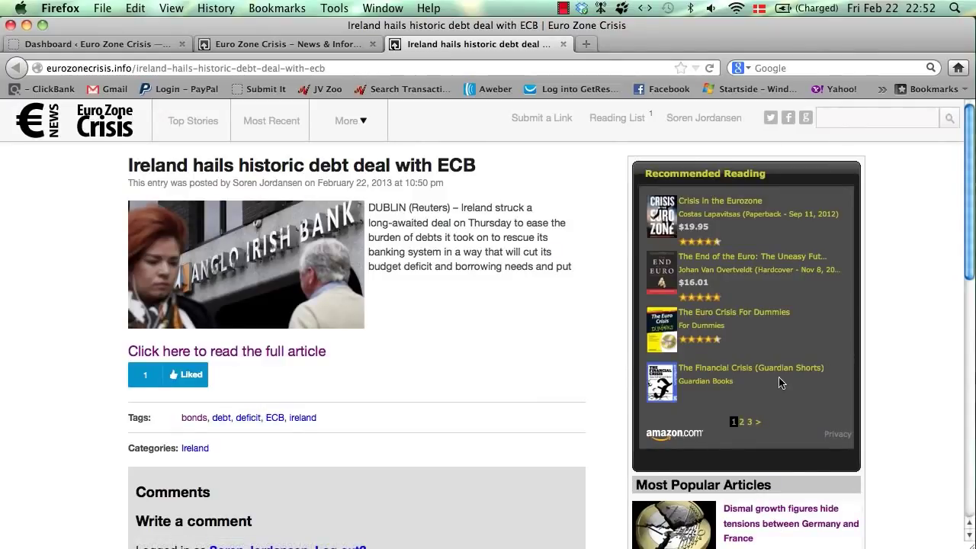
left_click(563, 45)
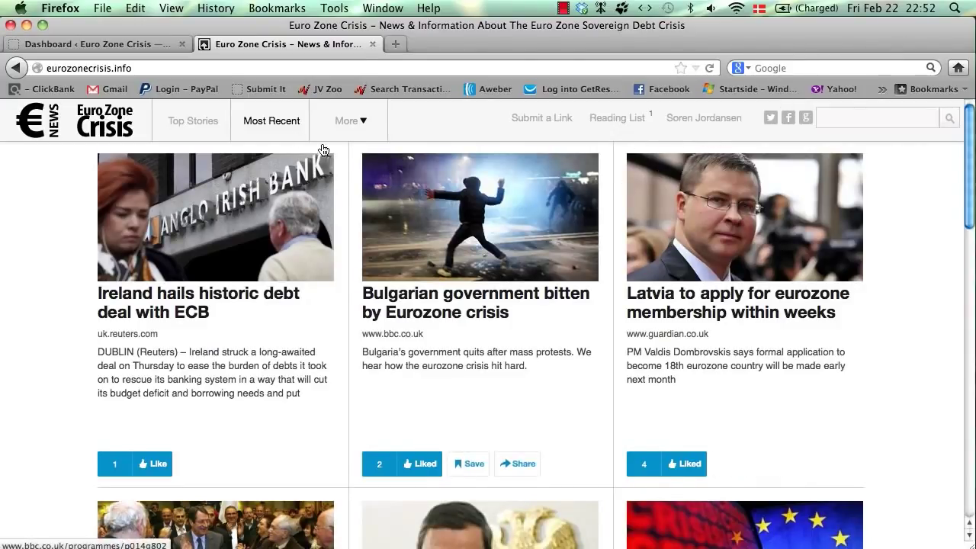
mouse_move(366, 128)
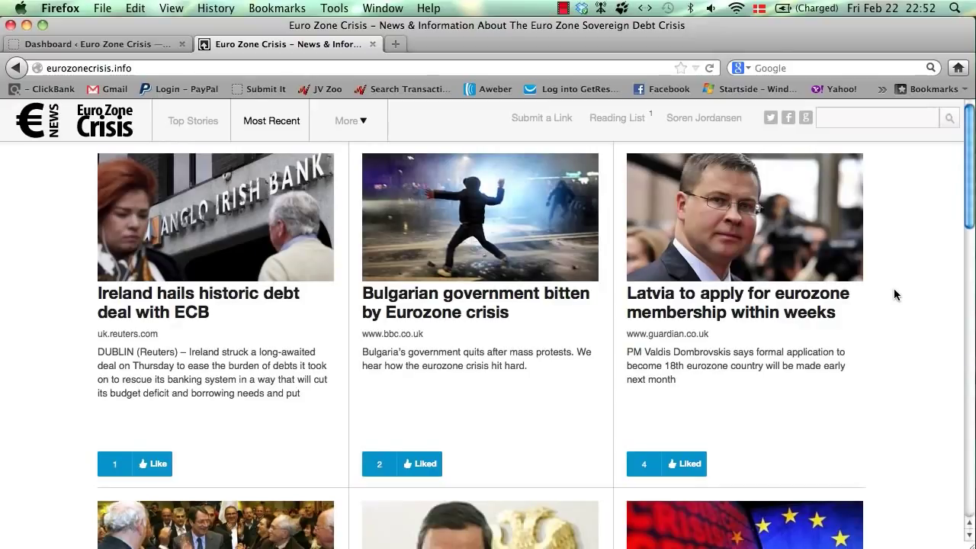
mouse_move(296, 366)
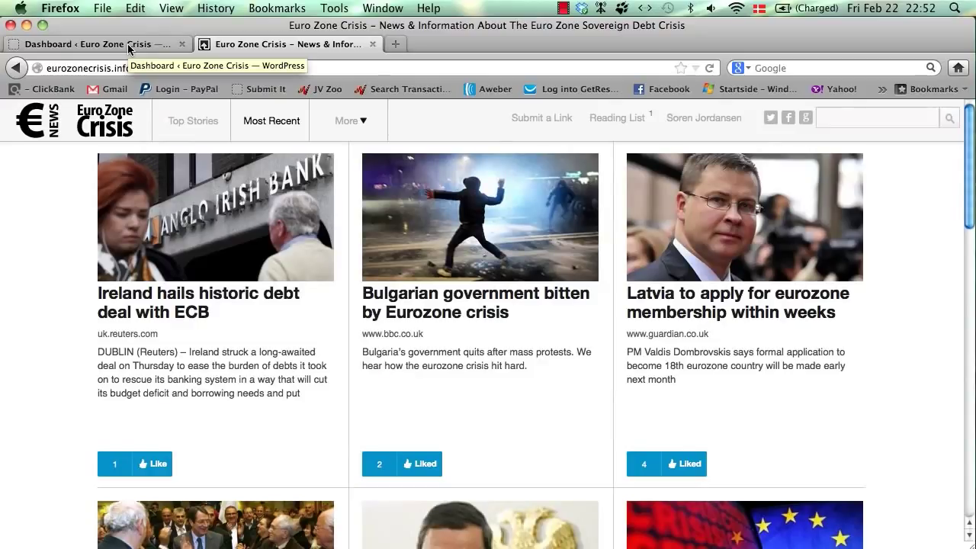
Step: Sign out of the current site account and log back in as admin with the saved account password
mouse_move(729, 126)
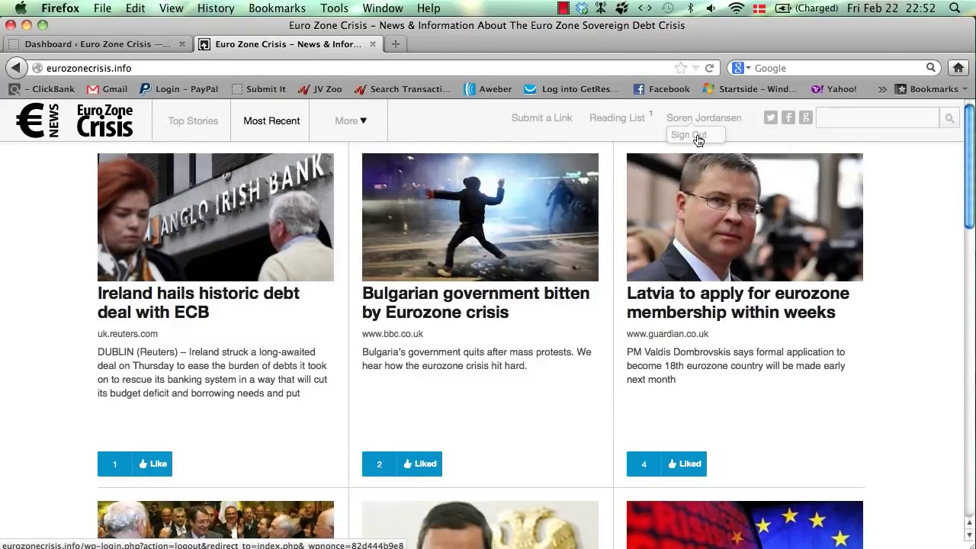
left_click(698, 139)
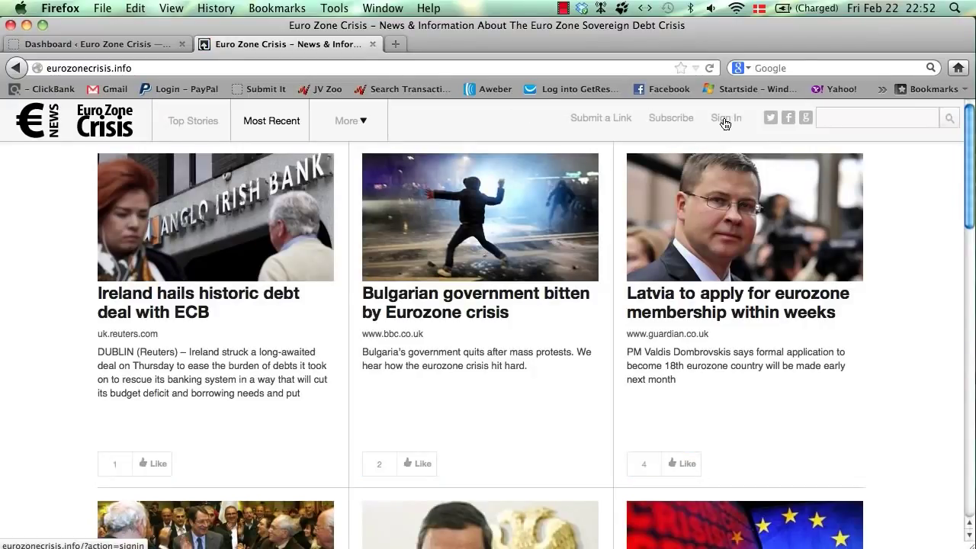
left_click(727, 121)
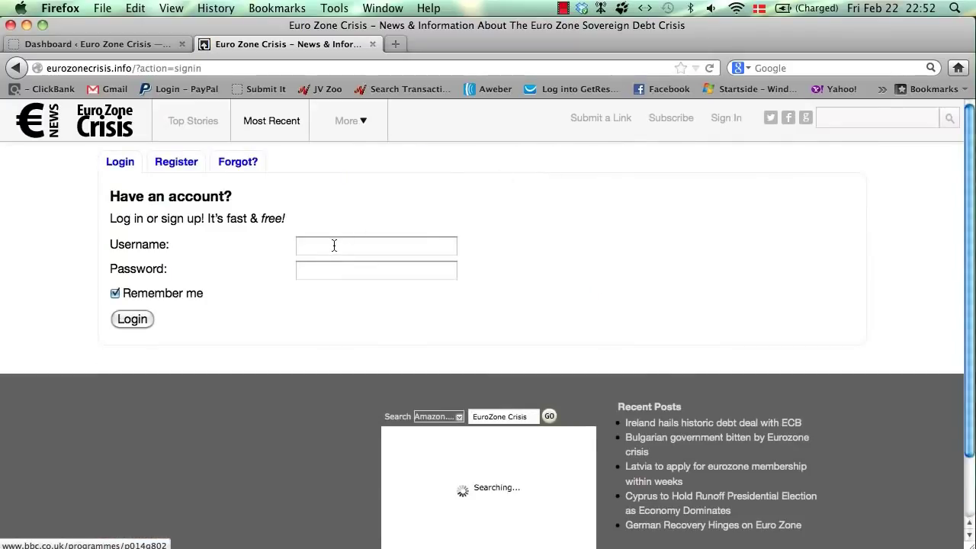
left_click(334, 245)
type("a")
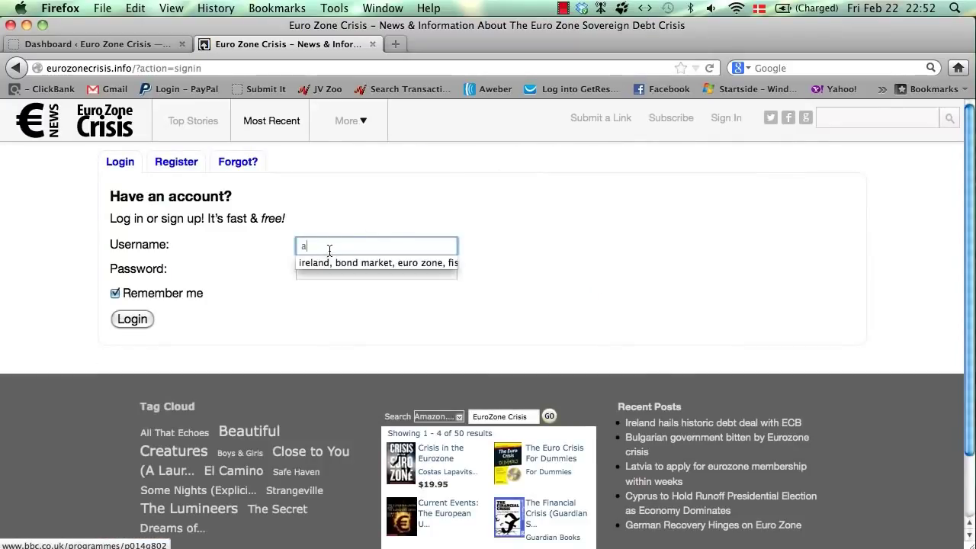
left_click(319, 264)
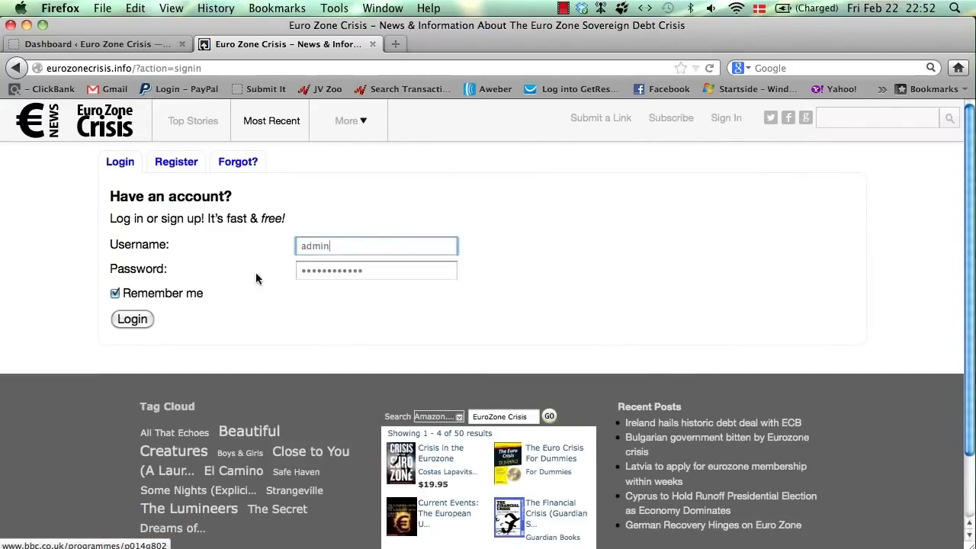
left_click(142, 319)
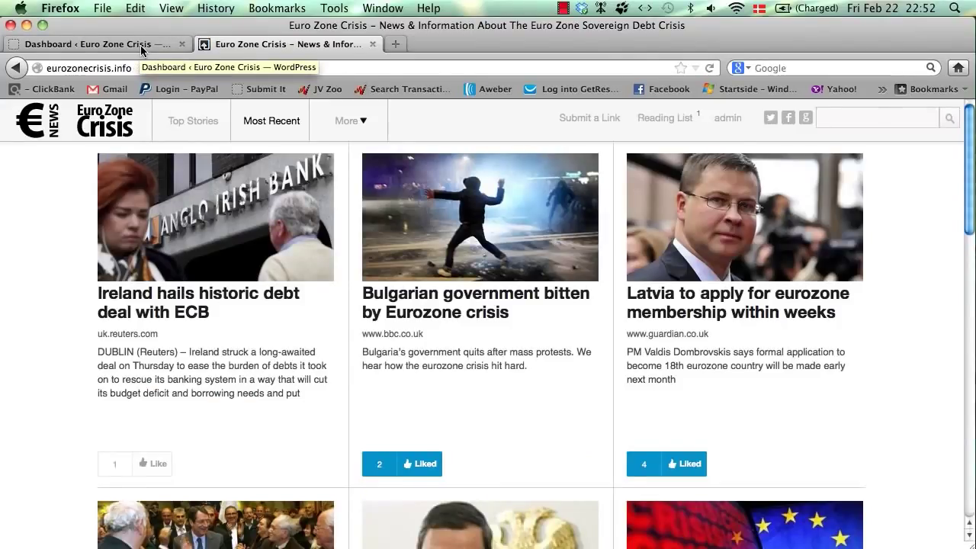
Step: Switch to the WordPress dashboard and open the Export Leads page for the site's users
left_click(141, 47)
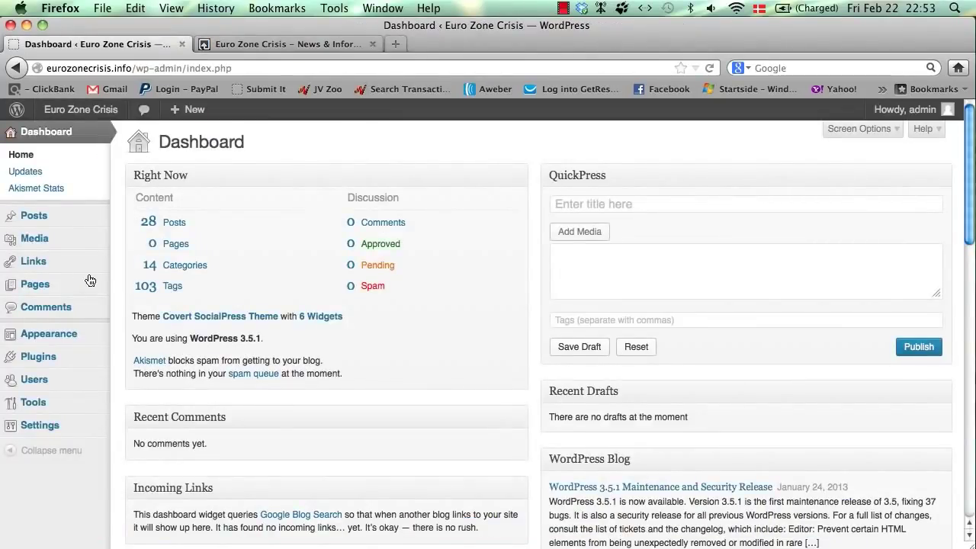
scroll(88, 282, "down", 1)
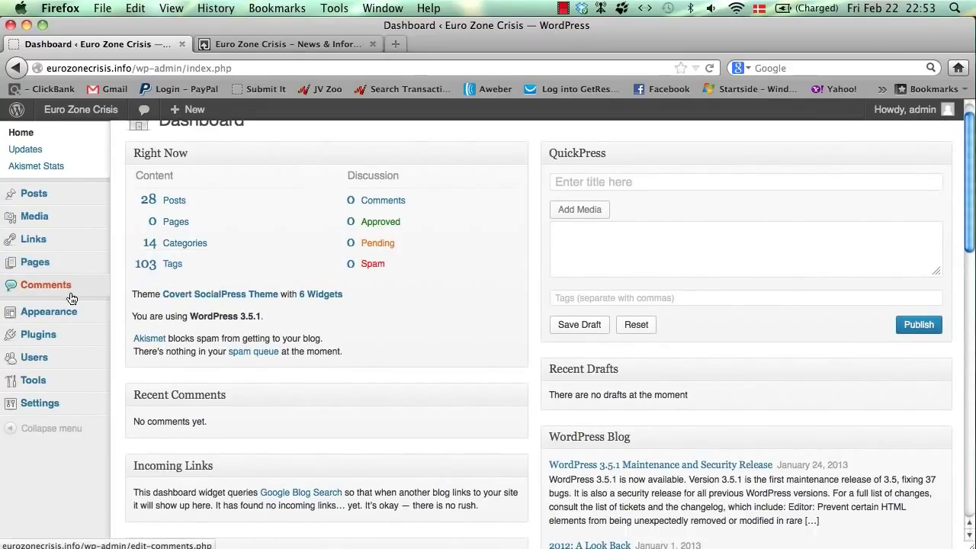
scroll(76, 309, "up", 1)
mouse_move(64, 383)
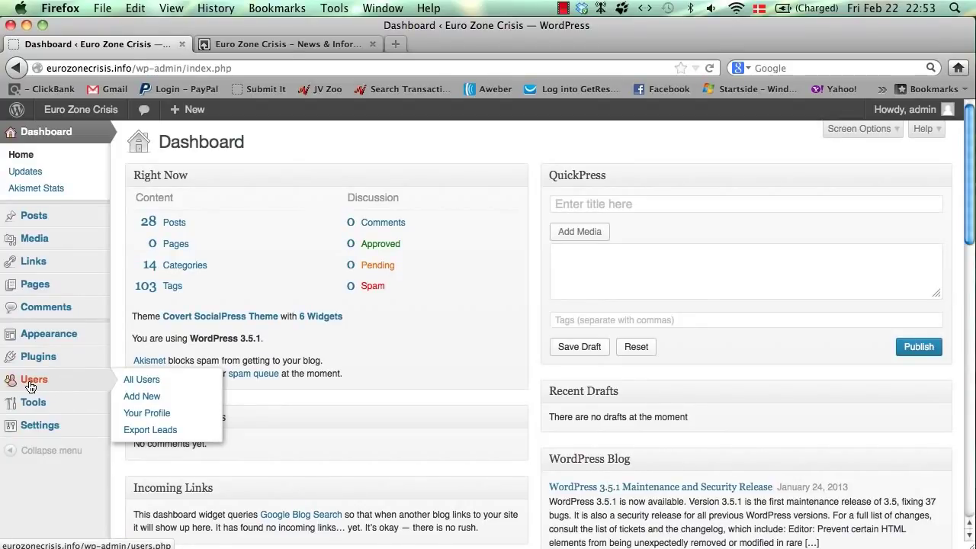
left_click(157, 437)
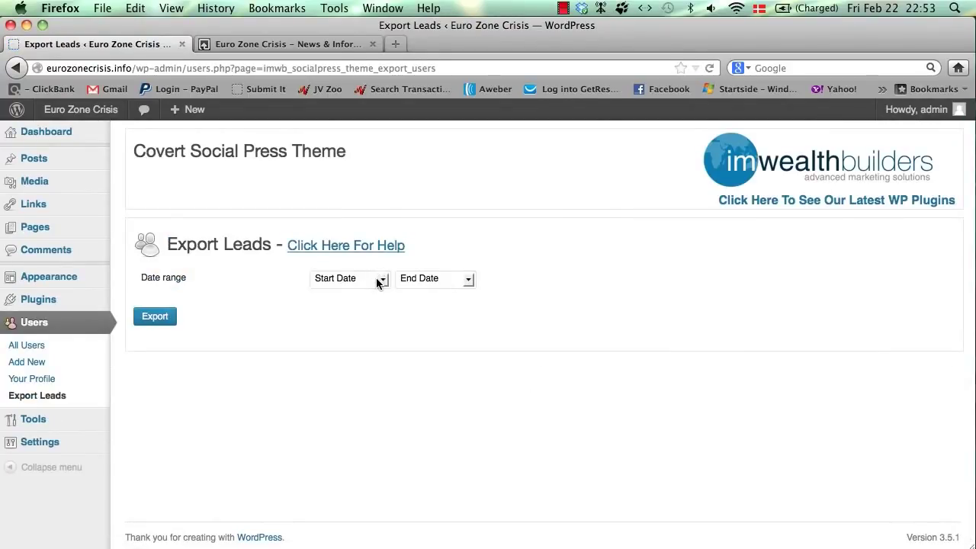
Step: Try exporting the leads from February 2013 to February 2013, and cancel the CSV download
left_click(377, 282)
left_click(360, 305)
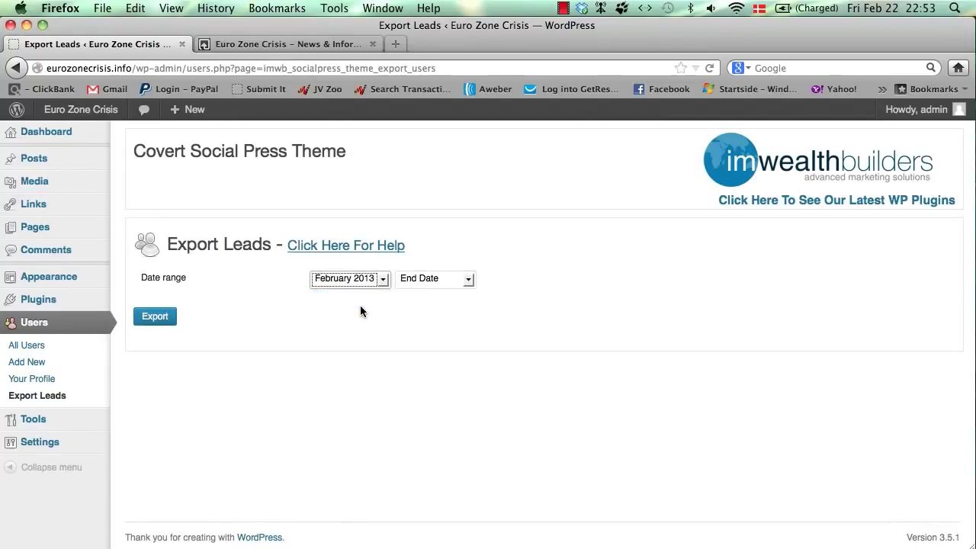
left_click(414, 282)
left_click(415, 305)
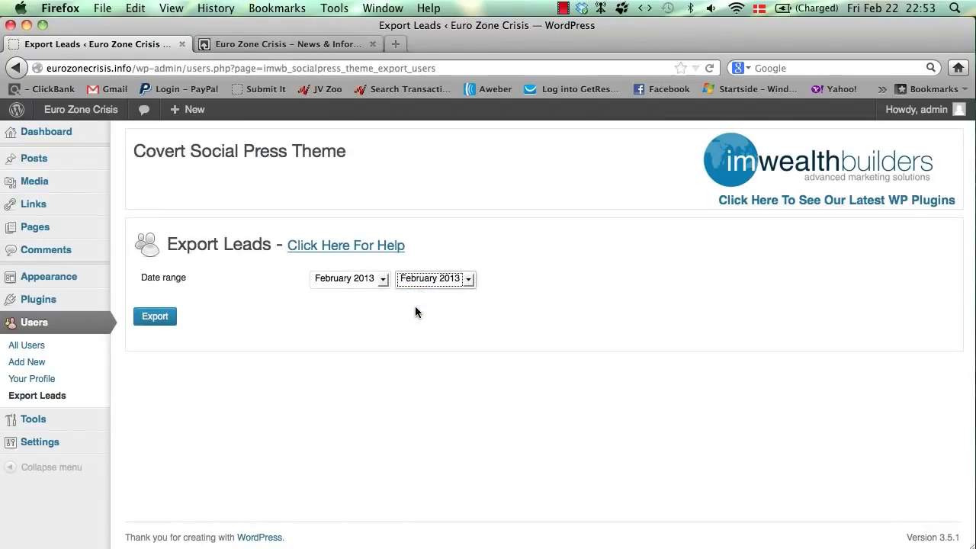
left_click(171, 324)
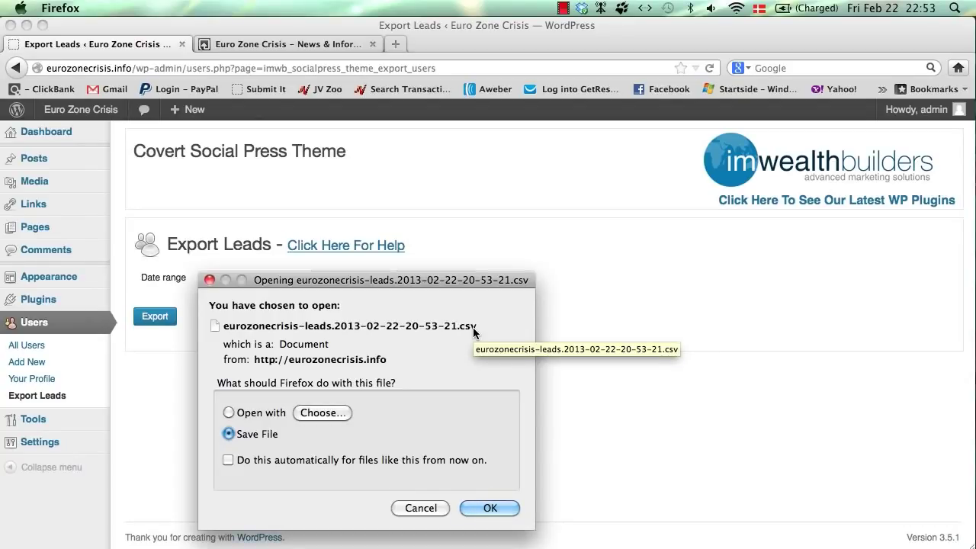
left_click(419, 509)
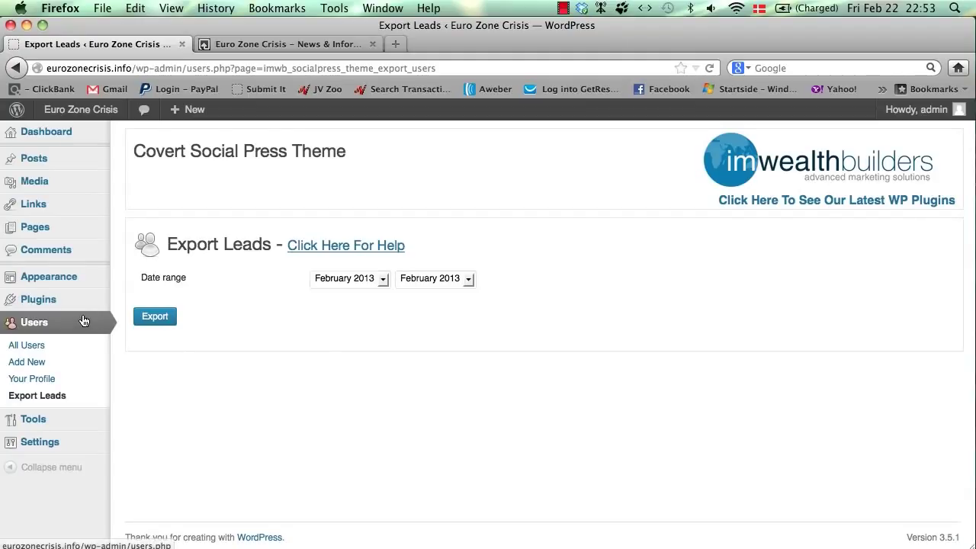
Step: Open the theme's Widgets page and examine the widgets assigned to the Single Post Sidebar
mouse_move(56, 267)
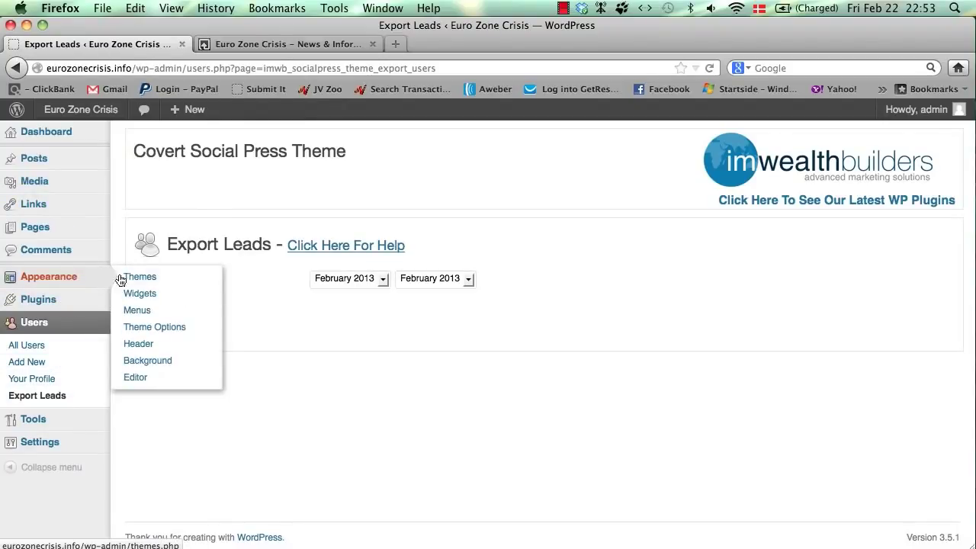
left_click(156, 294)
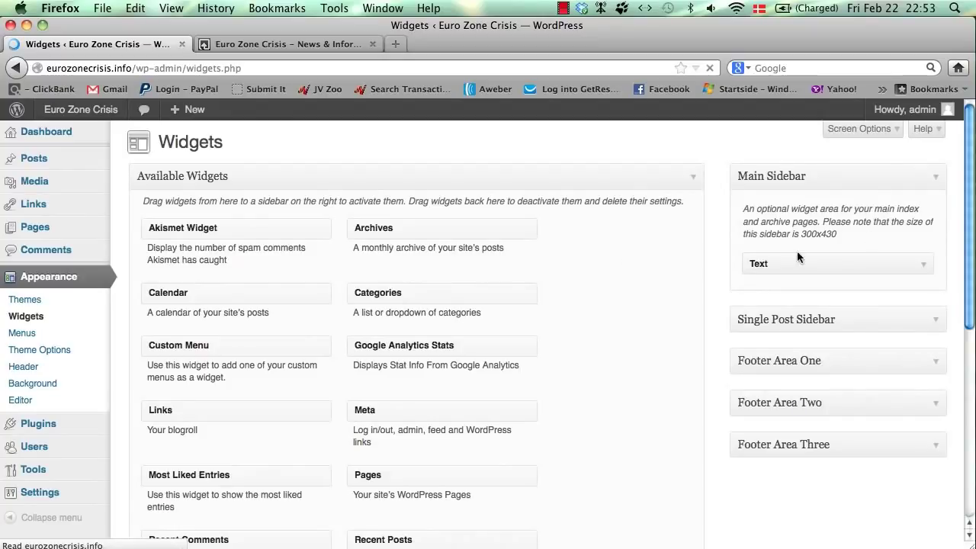
left_click(910, 321)
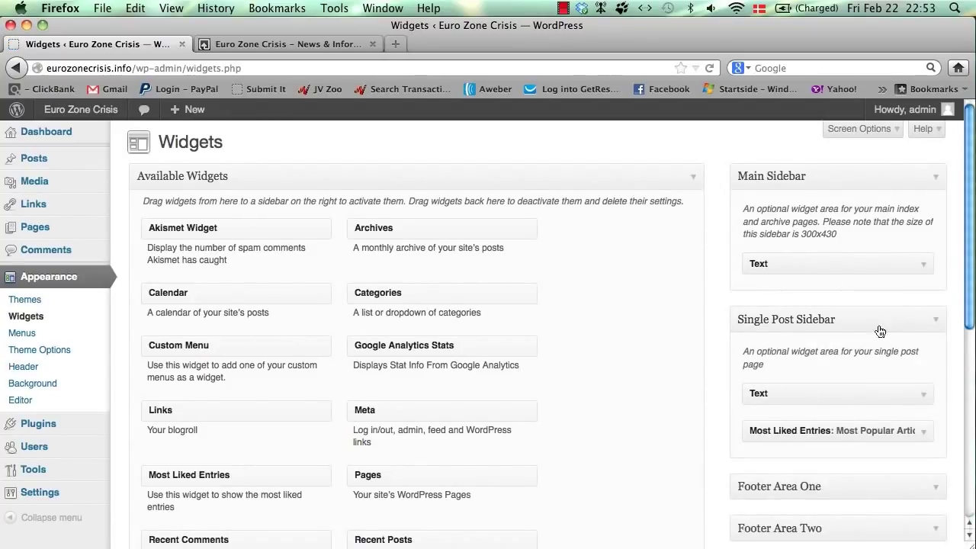
left_click(881, 325)
scroll(790, 347, "down", 1)
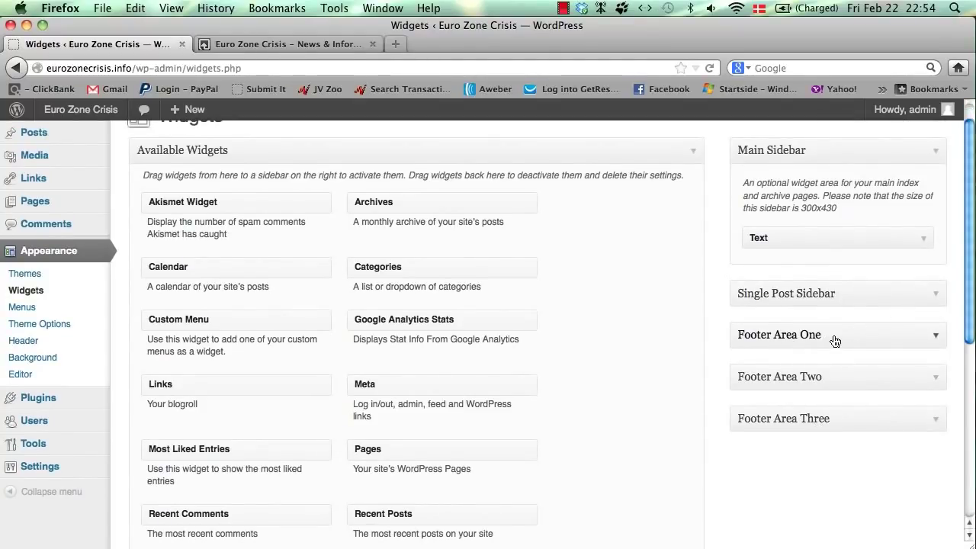
scroll(835, 341, "up", 1)
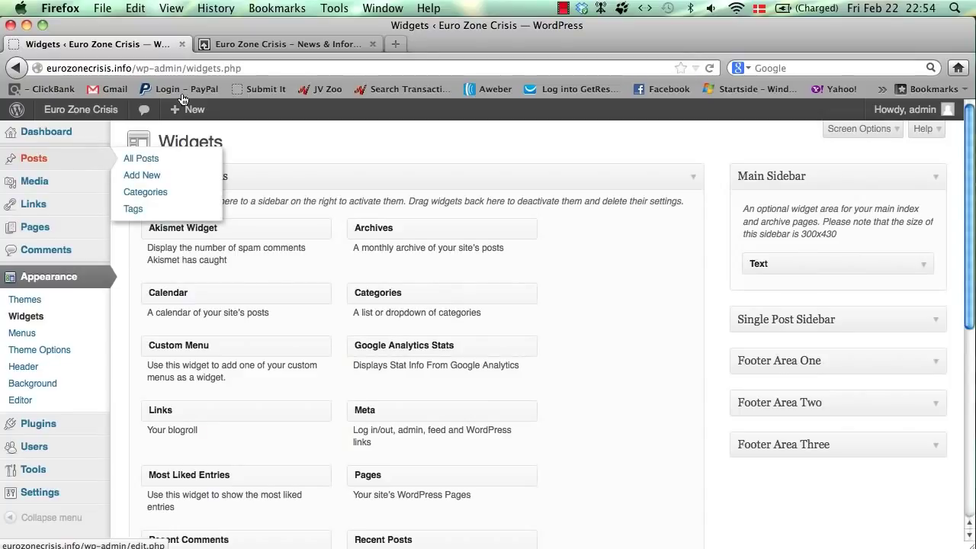
Step: Open the blank editor for a new WordPress post and compare it with the article listings on the site's homepage
left_click(288, 46)
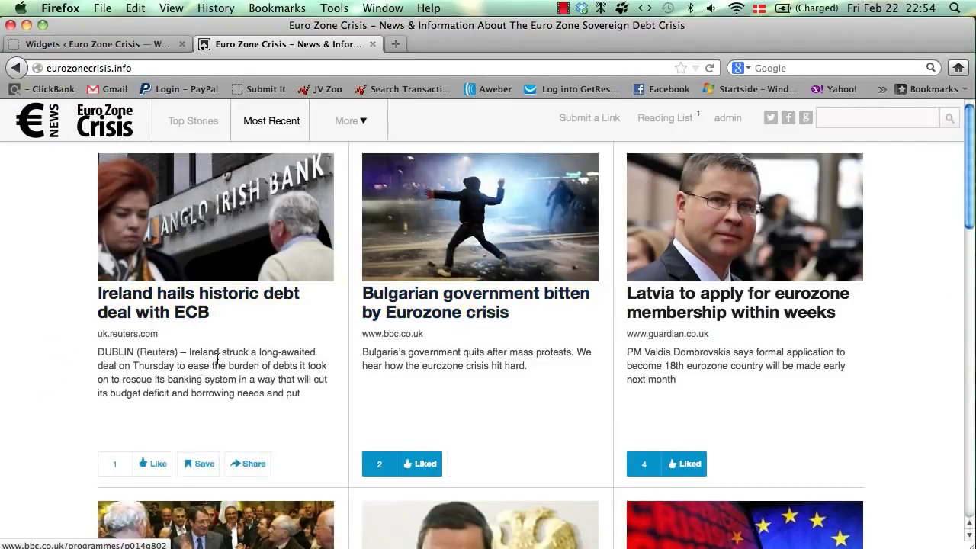
left_click(96, 43)
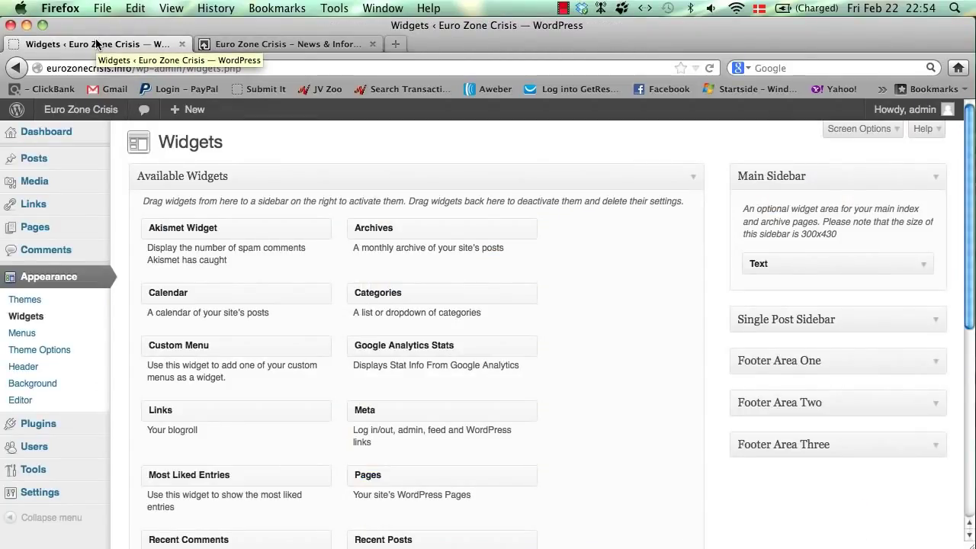
mouse_move(56, 161)
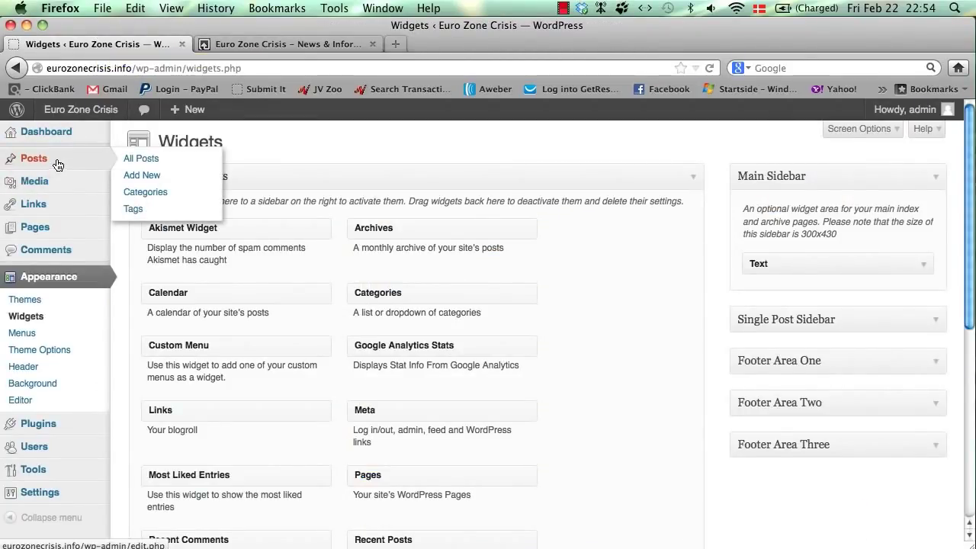
left_click(127, 176)
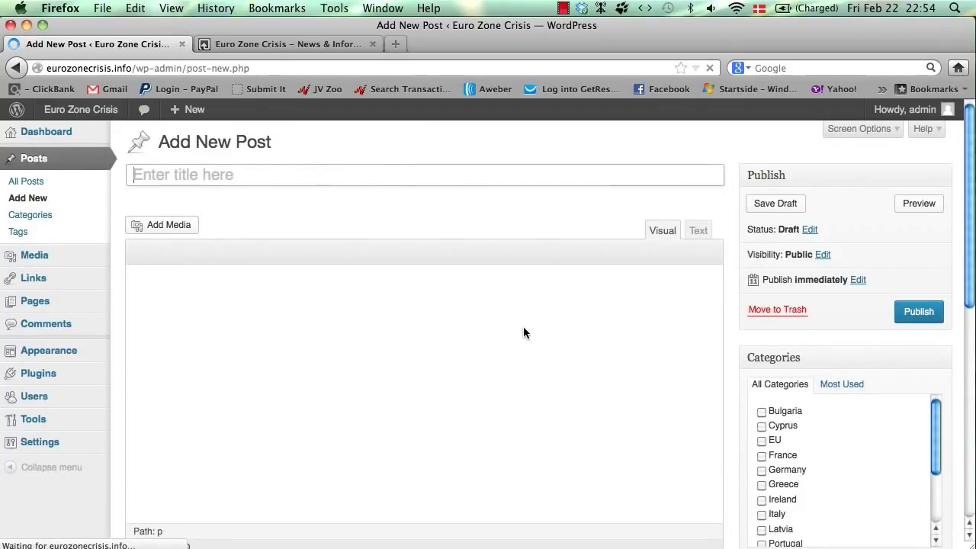
left_click(257, 44)
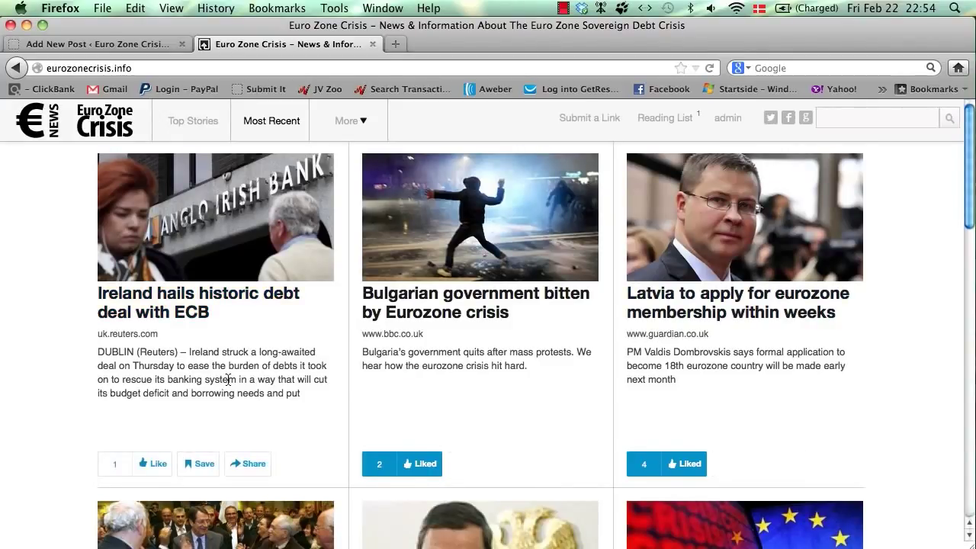
left_click(87, 46)
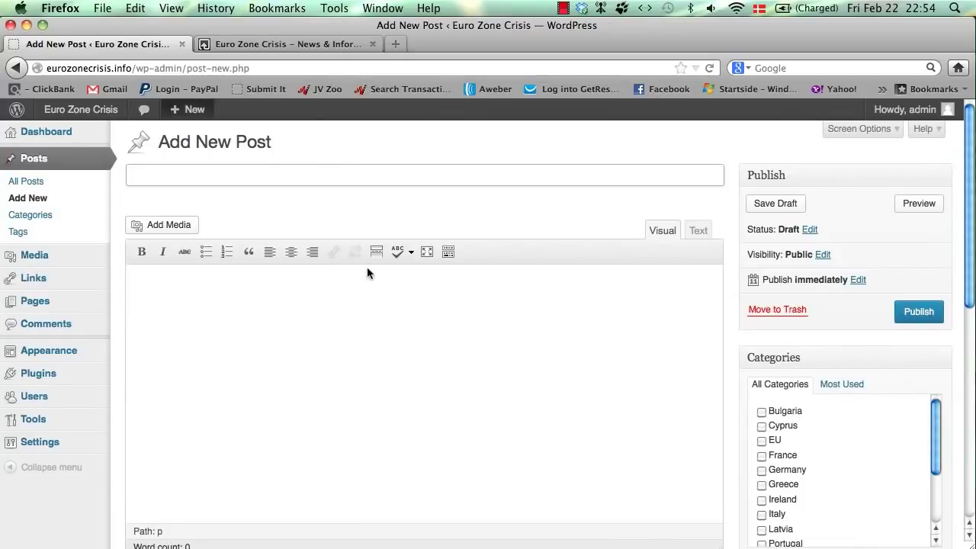
Step: Open the help guide from the Covert Social Press Theme Options page and review its tutorials section
mouse_move(65, 352)
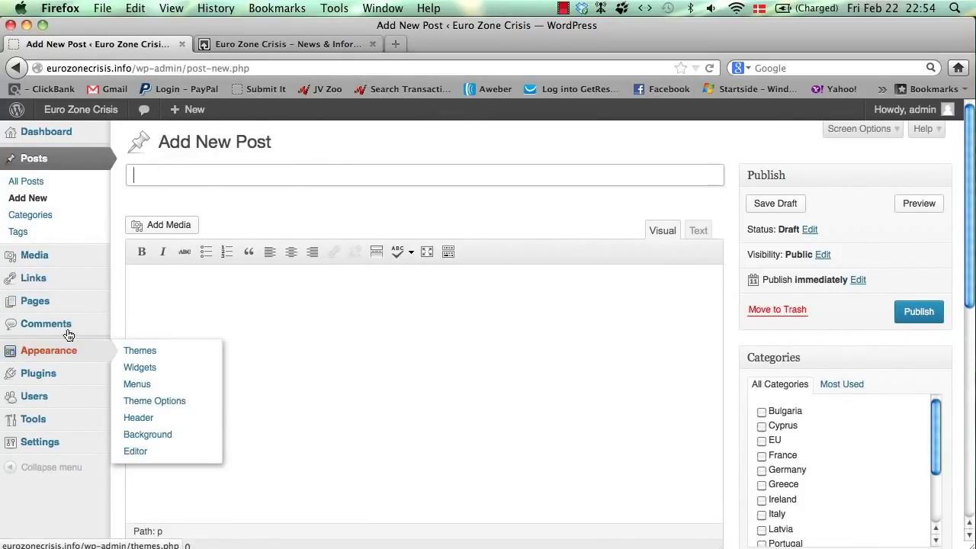
left_click(163, 409)
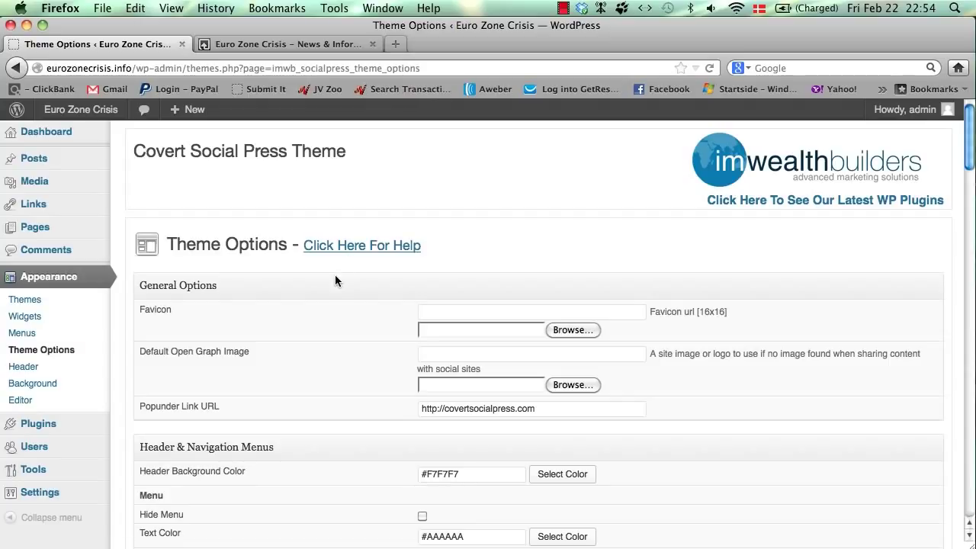
scroll(338, 276, "down", 1)
left_click(351, 237)
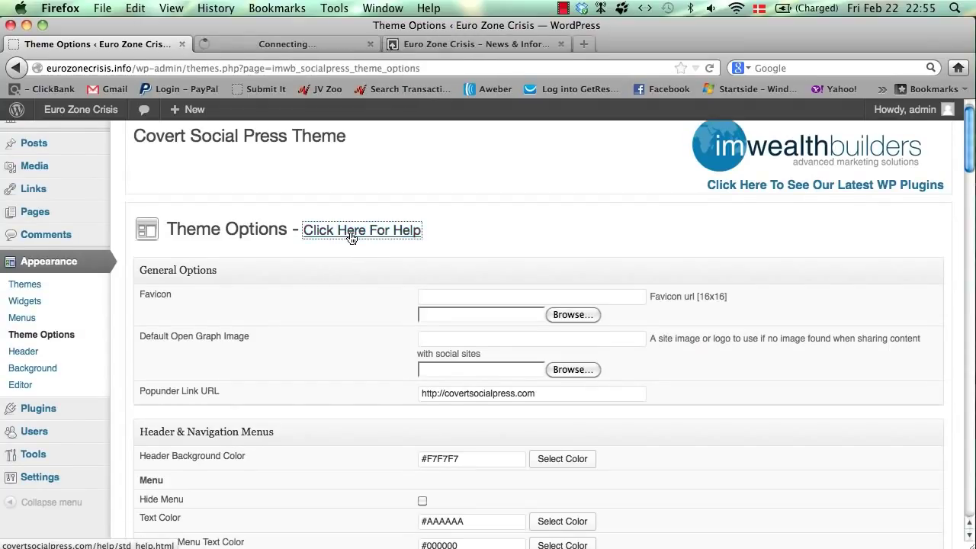
left_click(290, 44)
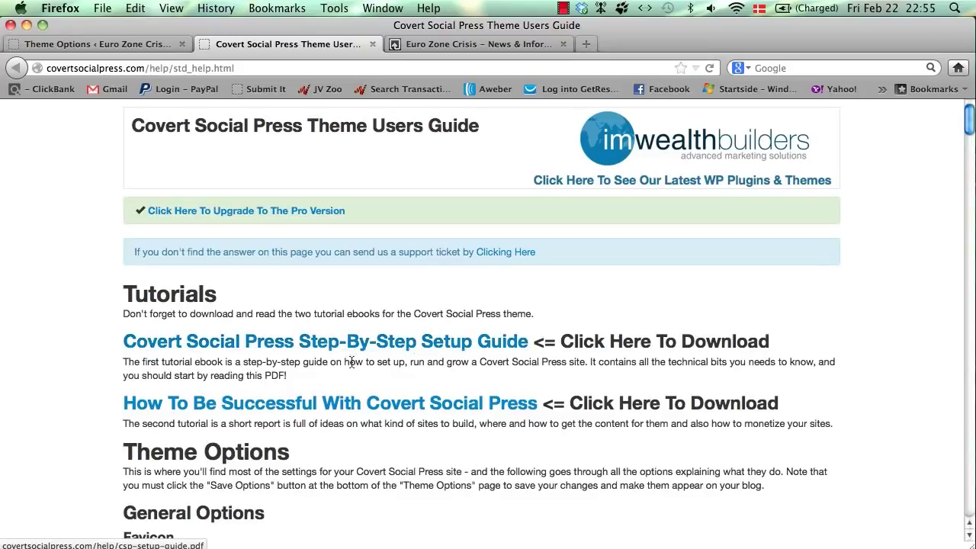
scroll(377, 350, "down", 1)
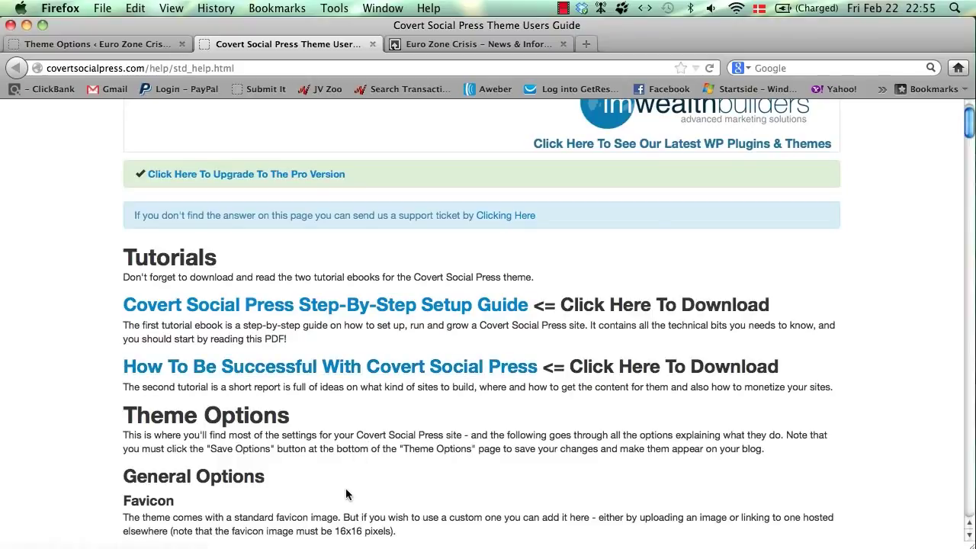
Step: Review the help guide's General Options and Header & Navigation Menus explanations, and close the guide
scroll(371, 381, "down", 5)
scroll(346, 494, "down", 3)
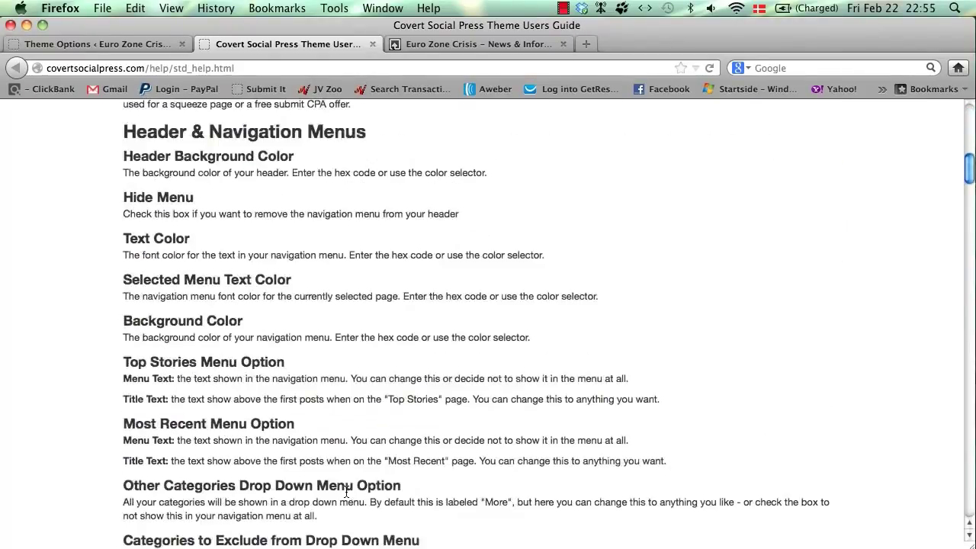
scroll(346, 495, "up", 10)
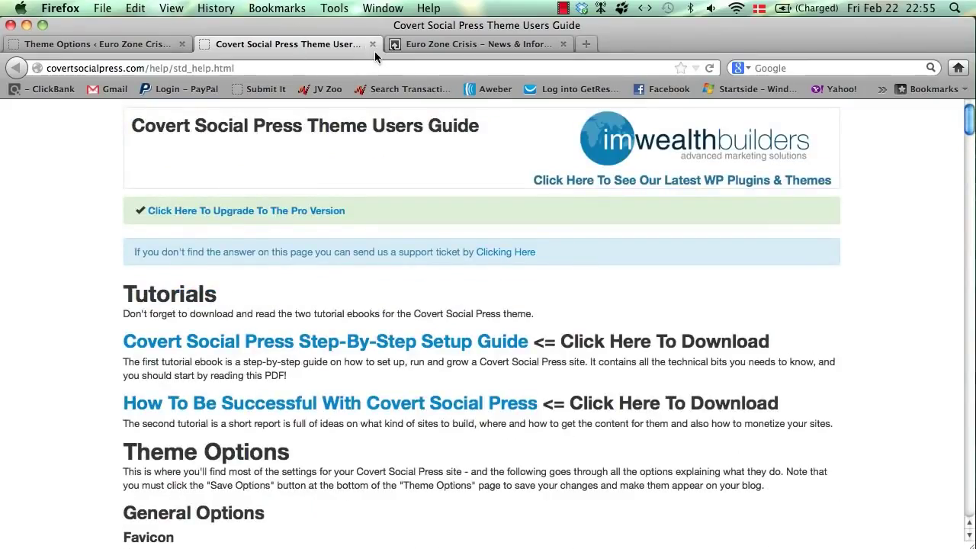
left_click(373, 43)
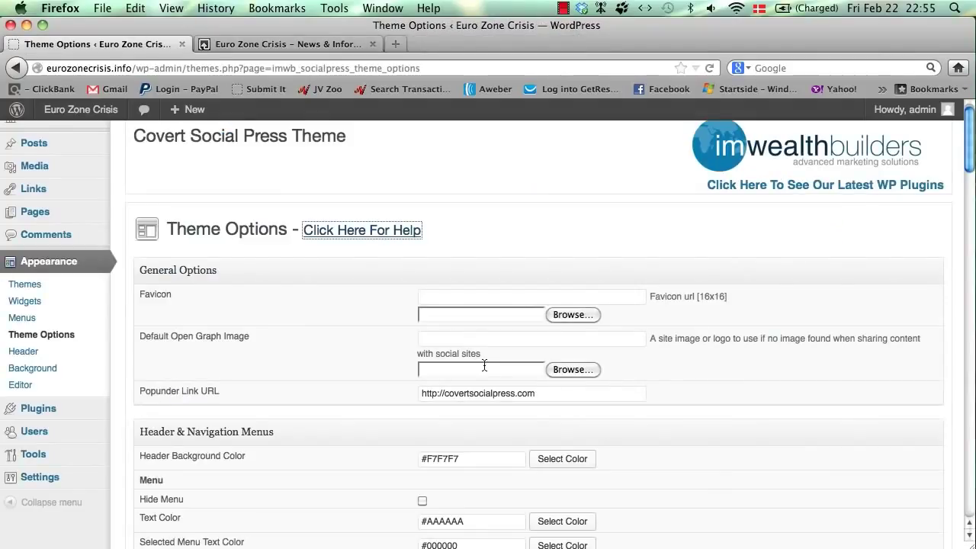
Step: Examine the General Options on the Theme Options page, and inspect the colour picker for Header Background Color
scroll(484, 366, "down", 1)
scroll(484, 366, "down", 1)
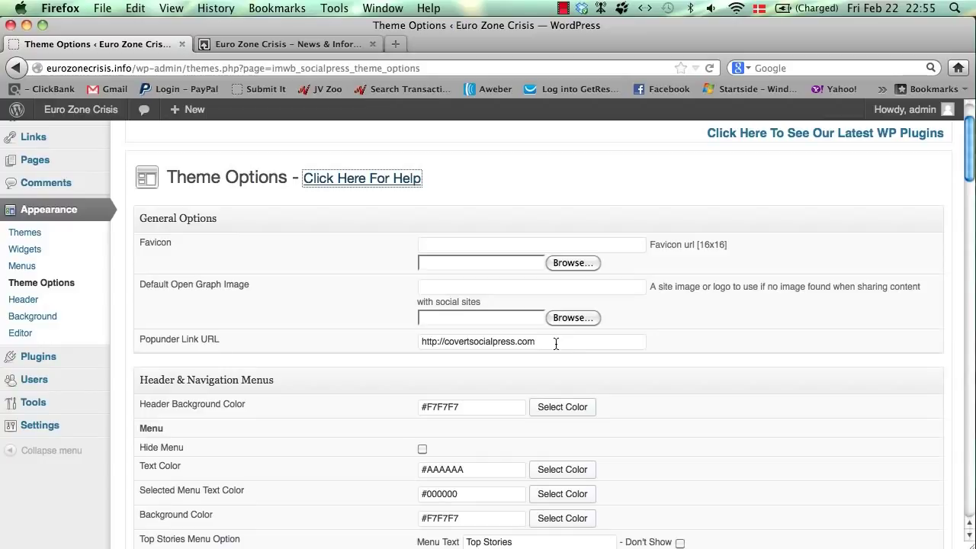
scroll(379, 418, "down", 5)
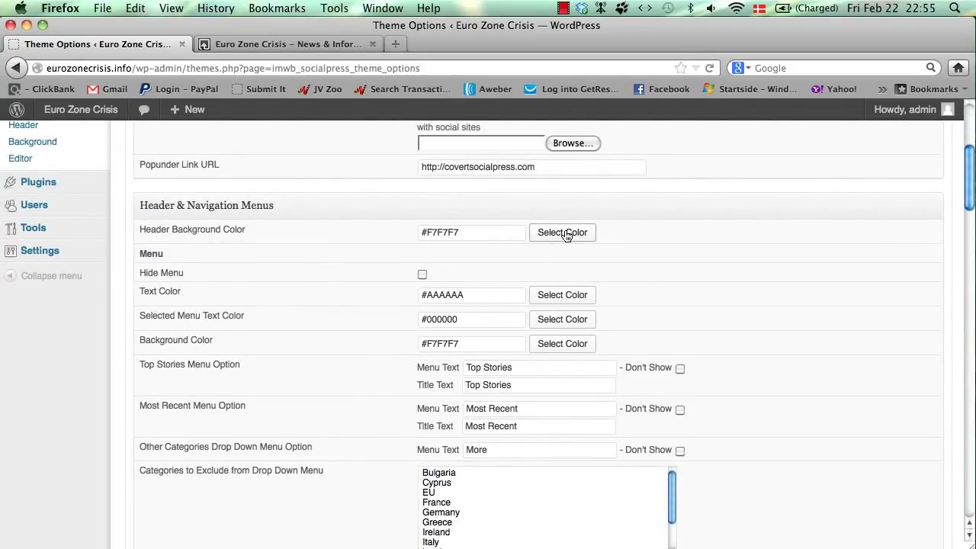
left_click(565, 233)
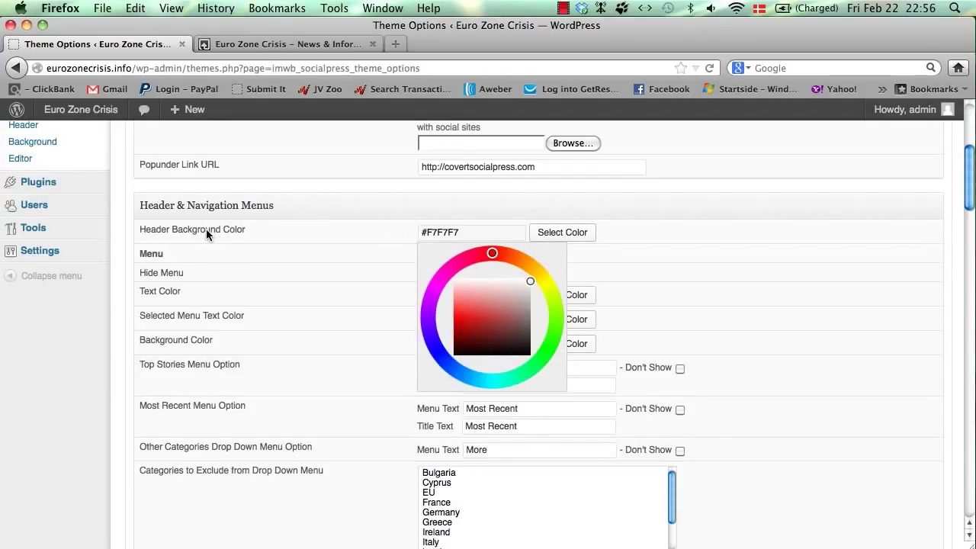
left_click(658, 290)
Step: Review the theme's menu, sidebar, Home Page, Posts and Pages, and Footer settings down to Membership Options
scroll(659, 293, "down", 1)
scroll(659, 293, "down", 3)
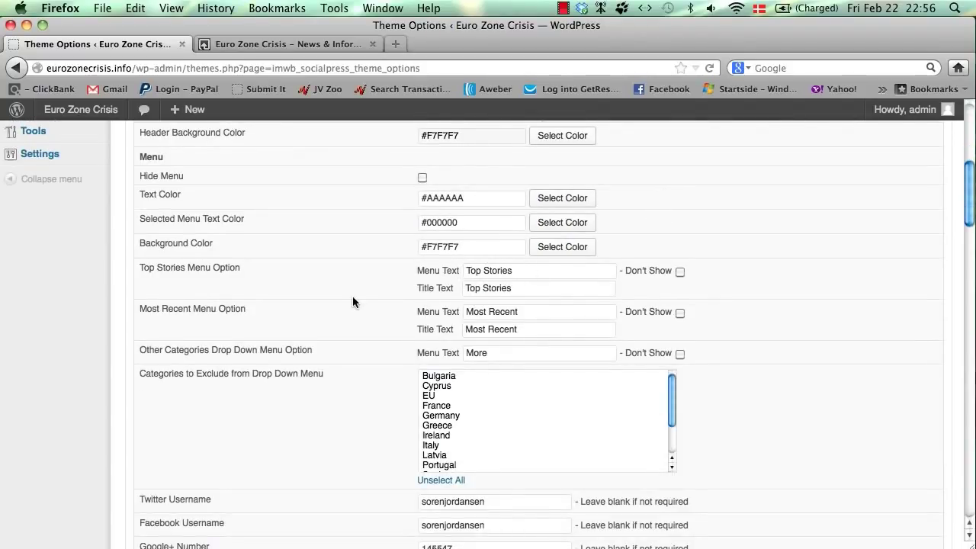
scroll(352, 296, "down", 2)
scroll(315, 292, "down", 15)
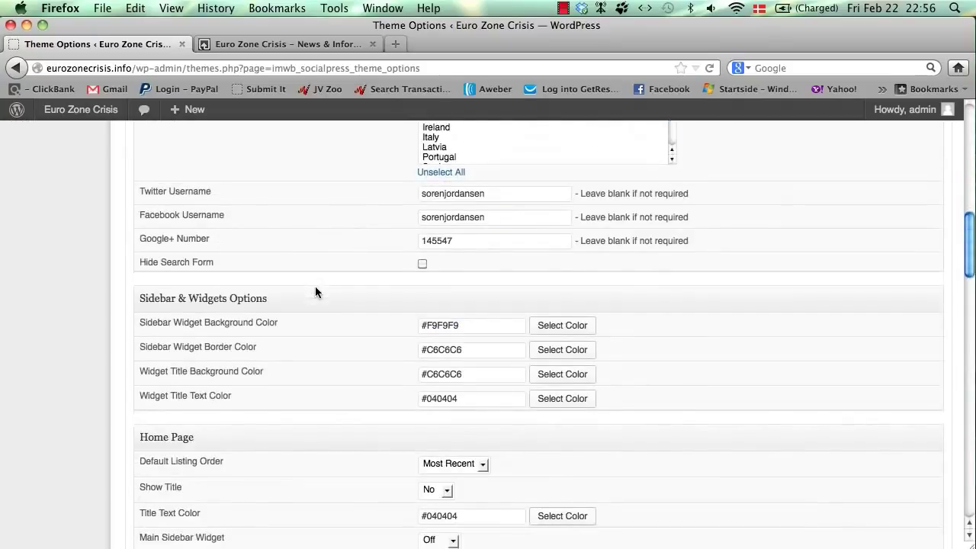
scroll(316, 292, "down", 10)
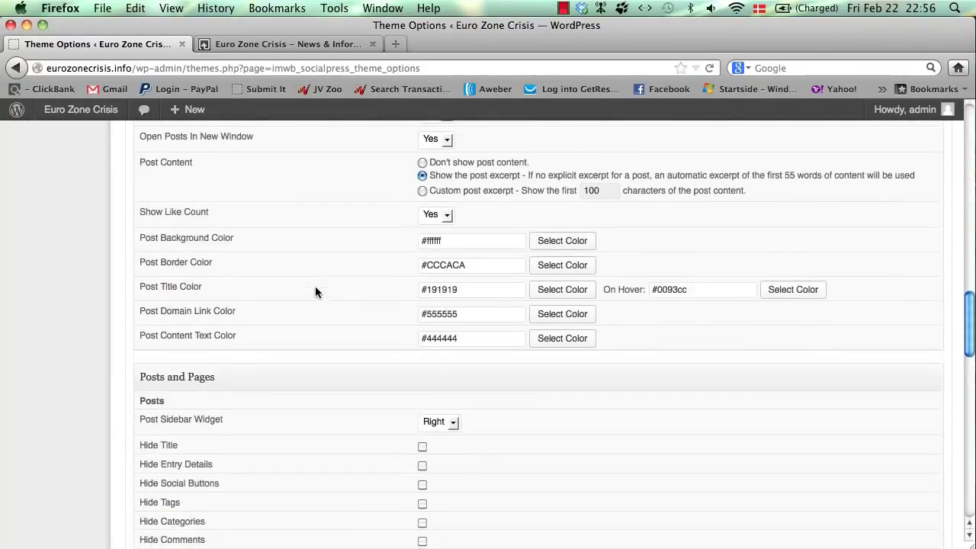
scroll(316, 292, "down", 8)
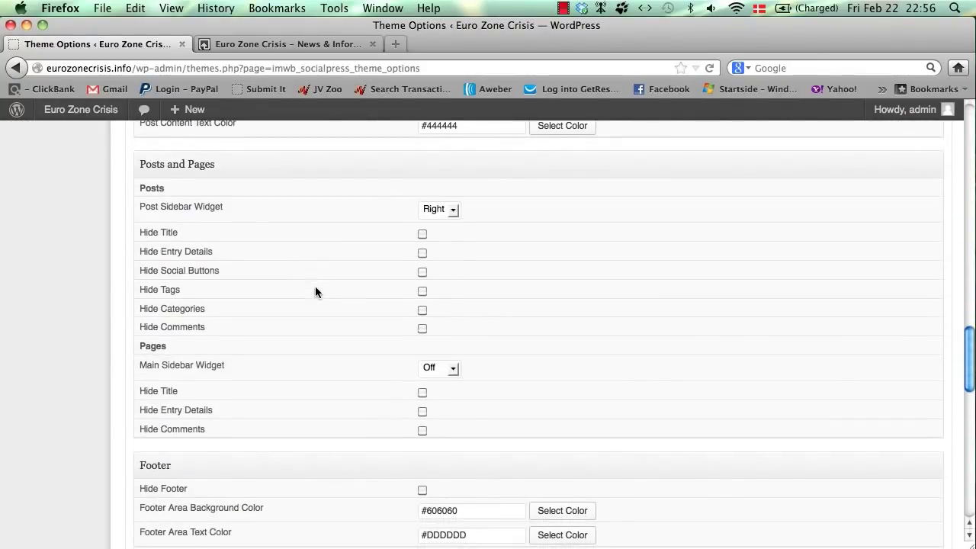
scroll(316, 291, "down", 4)
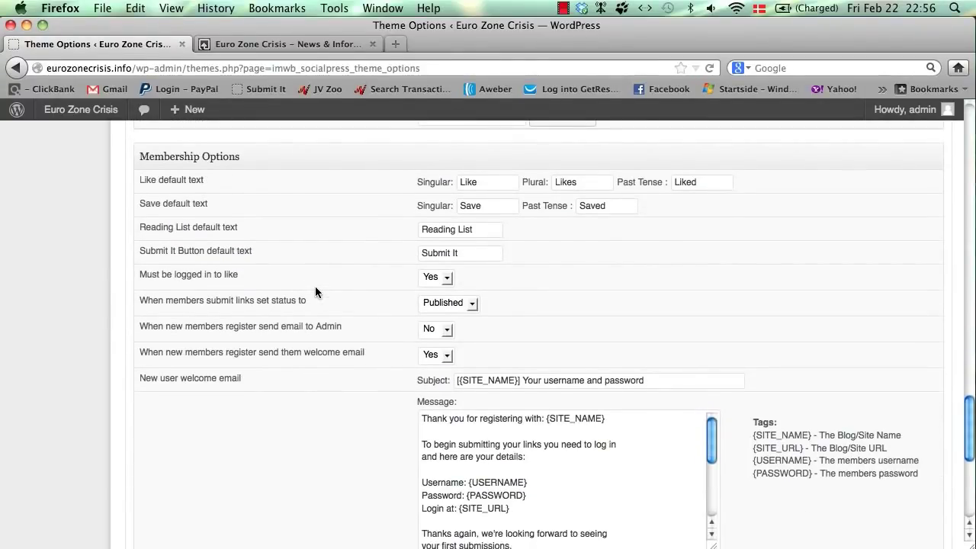
Step: Examine the default text settings under Membership Options, highlighting the Submit It button's text
scroll(315, 288, "down", 1)
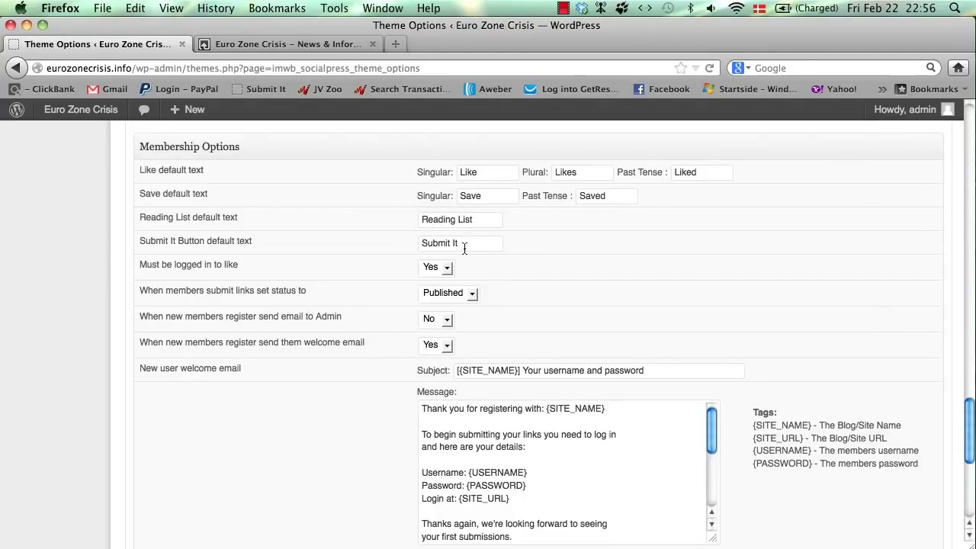
left_click_drag(462, 244, 375, 240)
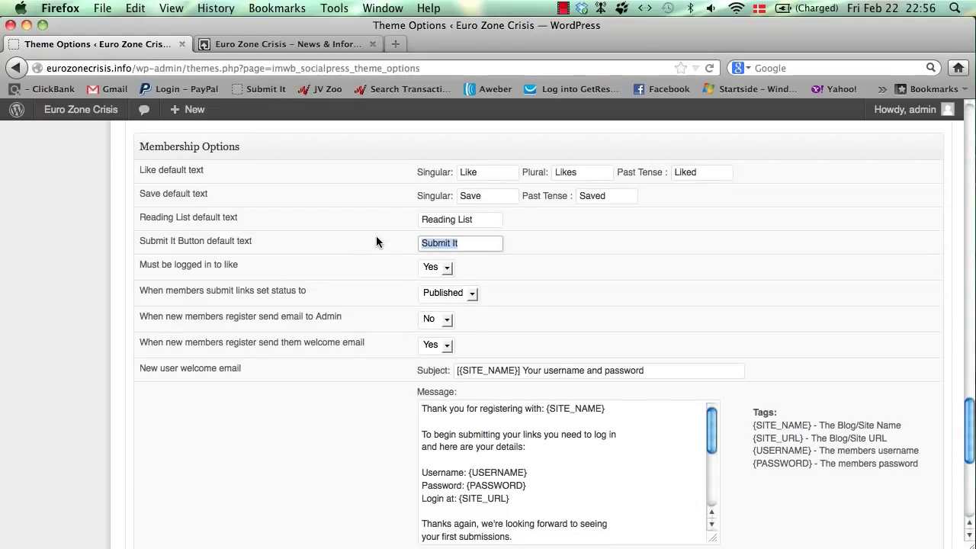
left_click(377, 239)
scroll(376, 241, "down", 2)
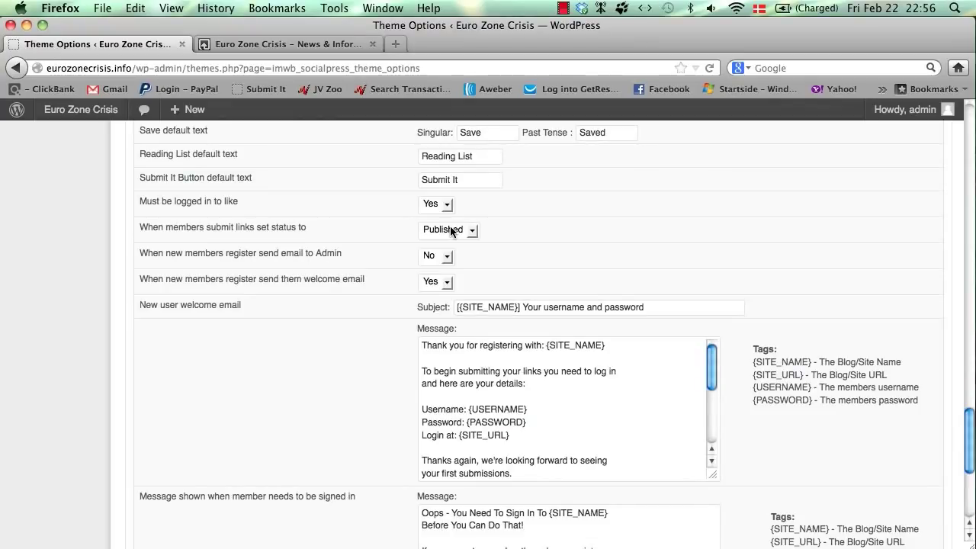
Step: Try the Draft status for links submitted by members, and set it back to Published
left_click(450, 231)
left_click(441, 243)
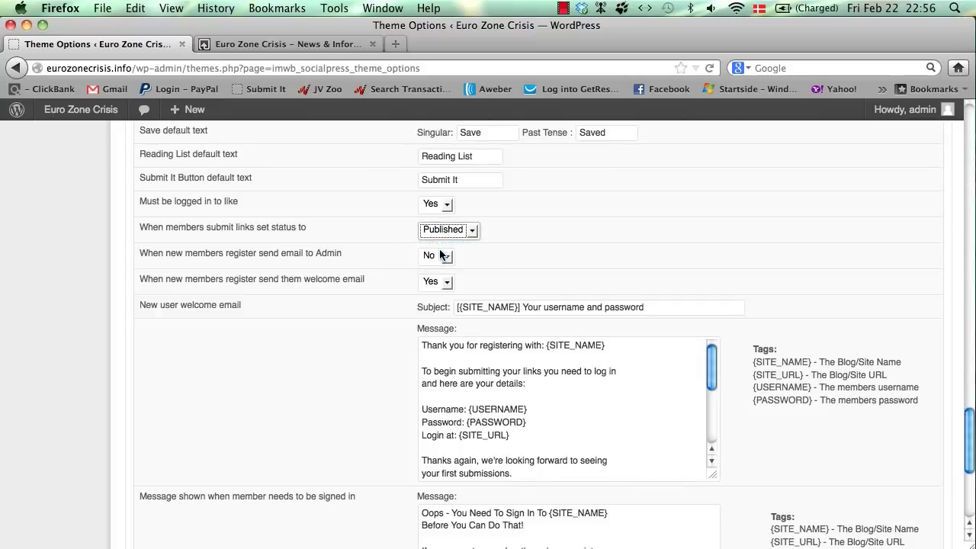
left_click(446, 230)
left_click(437, 257)
left_click(456, 237)
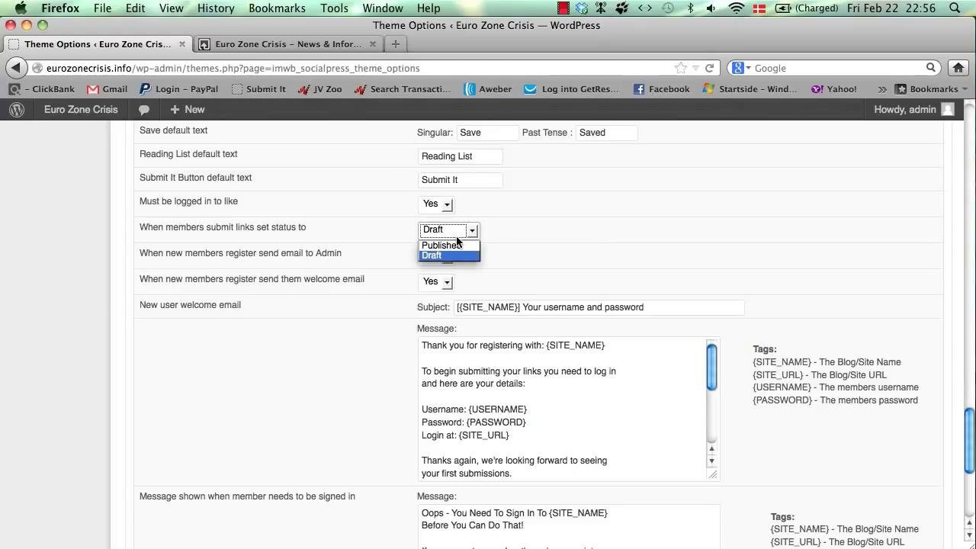
left_click(449, 244)
Step: Examine the new user welcome email through its P.S. promotion, and the message shown when members need to sign in
scroll(543, 237, "down", 2)
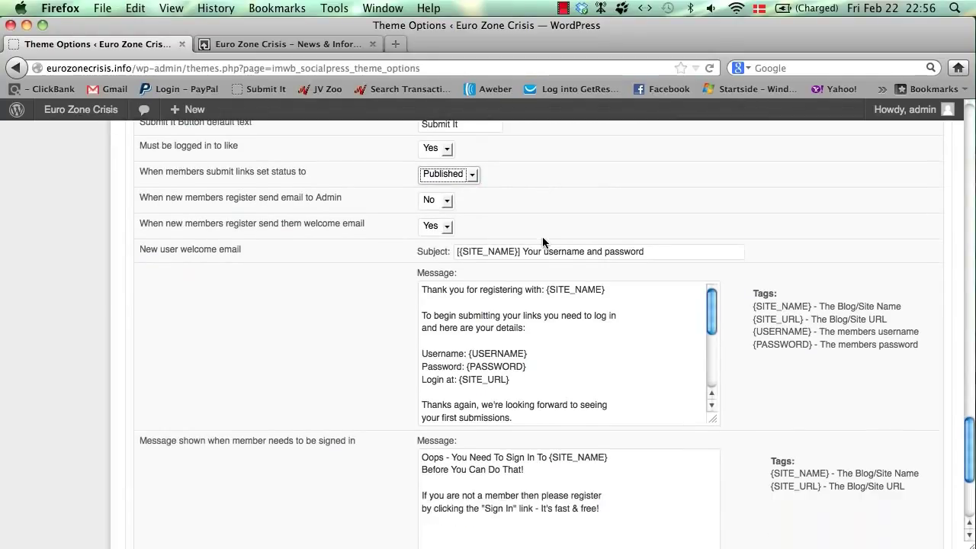
scroll(544, 241, "down", 2)
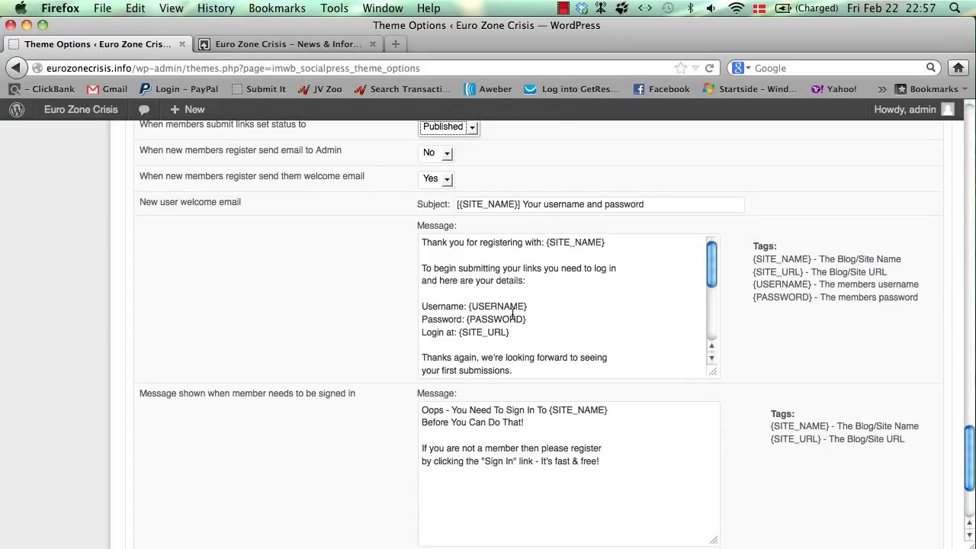
scroll(512, 313, "down", 6)
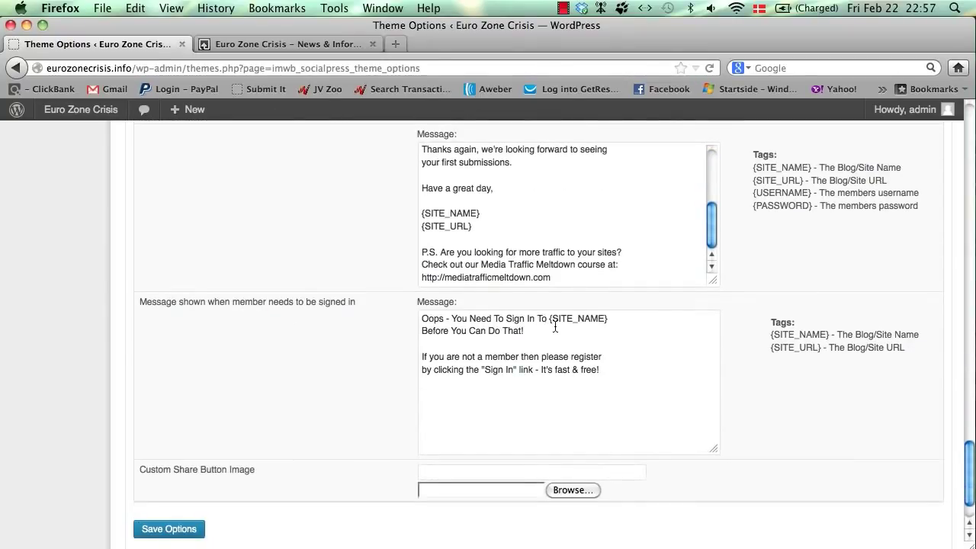
left_click_drag(553, 279, 392, 249)
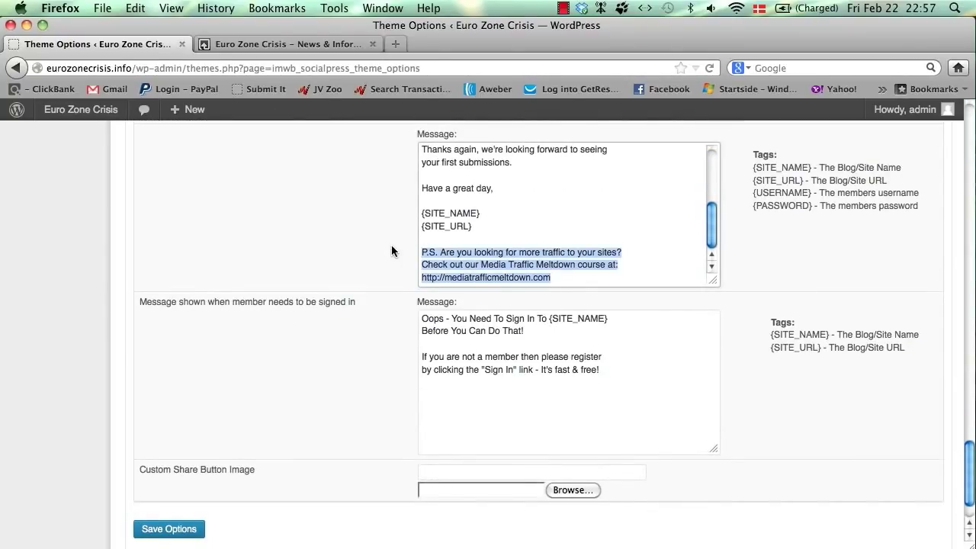
left_click(391, 245)
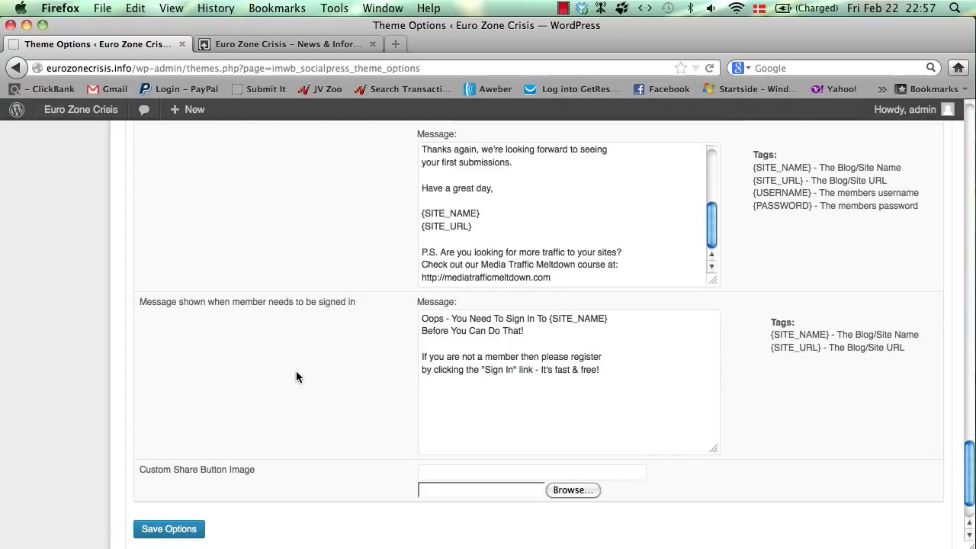
Step: Return to the start of the Theme Options page and look over its general and header settings again
scroll(296, 371, "up", 10)
scroll(295, 370, "up", 20)
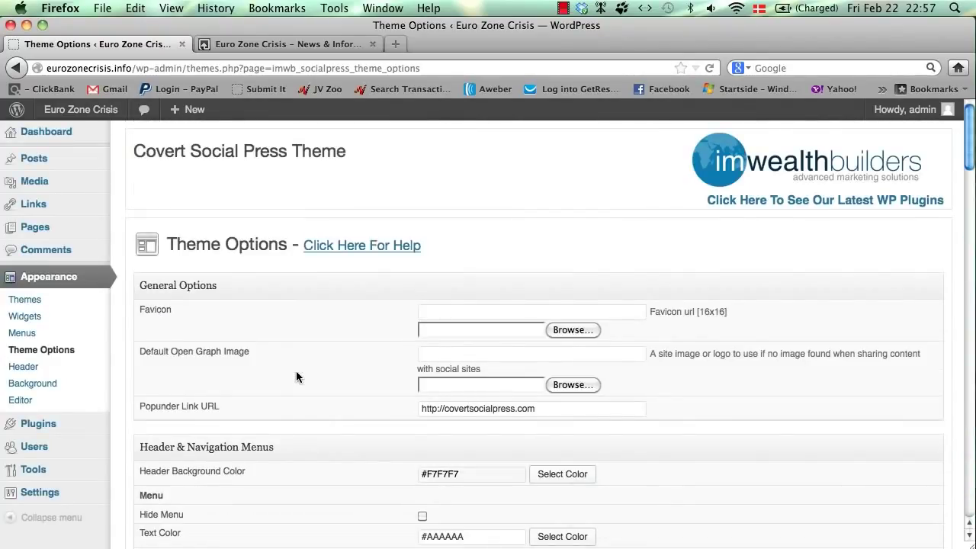
scroll(297, 377, "down", 1)
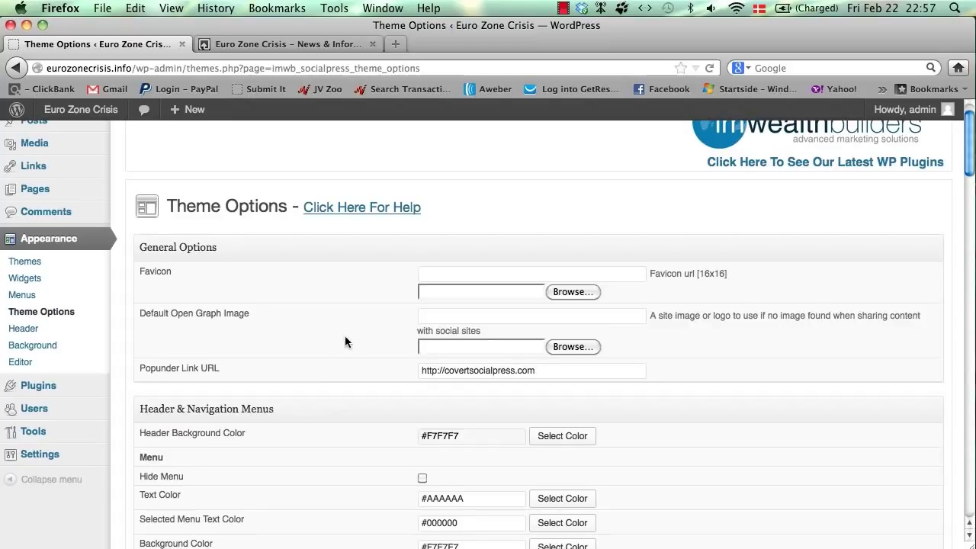
scroll(346, 336, "down", 7)
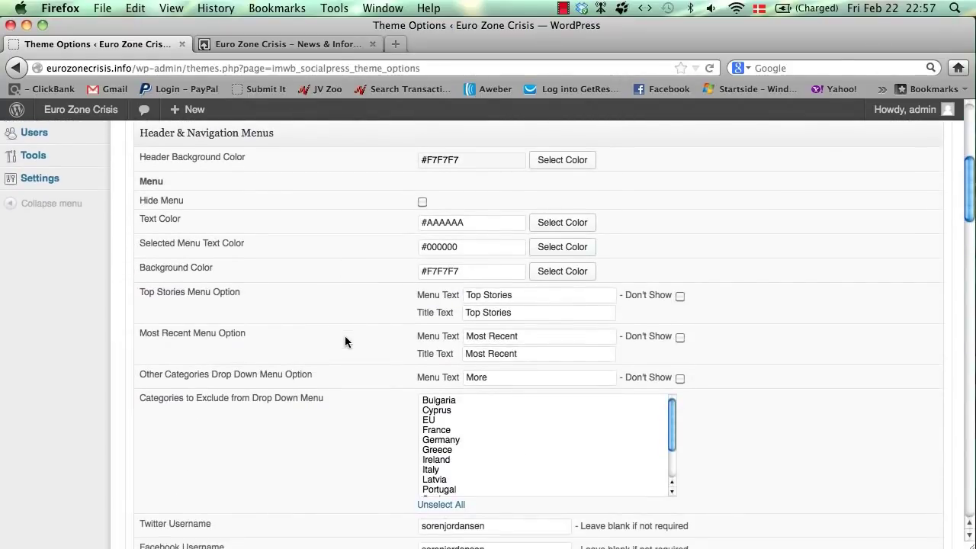
scroll(345, 342, "up", 7)
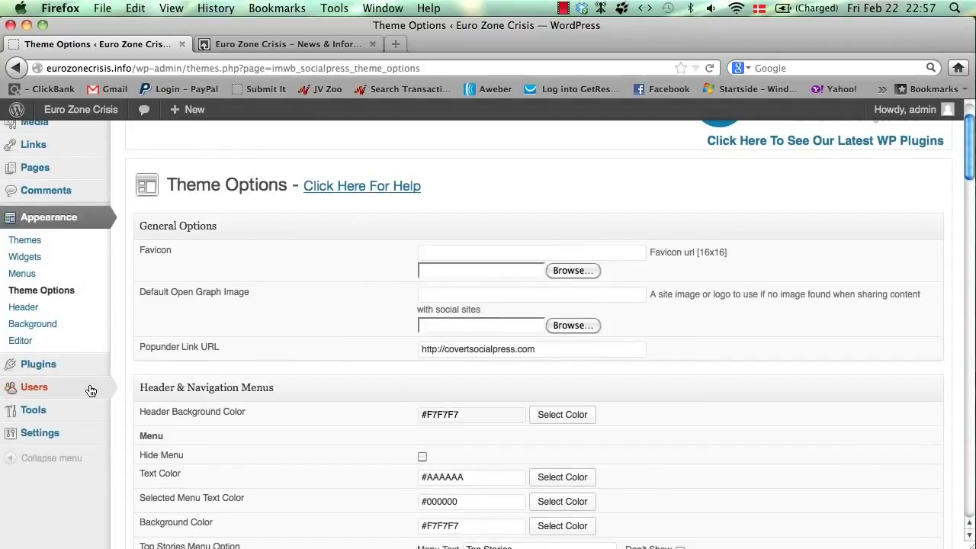
mouse_move(88, 394)
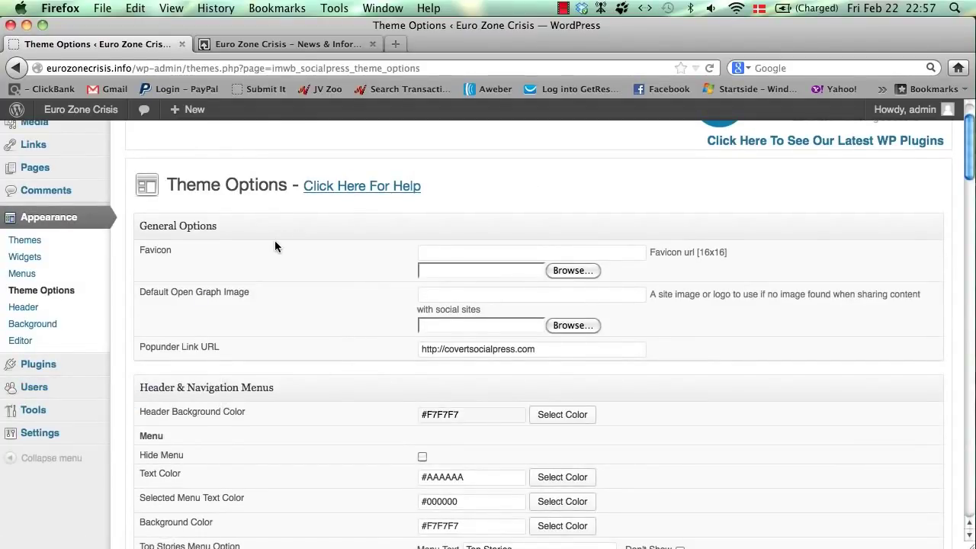
Step: Set the Home Page's Main Sidebar Widget to Right and save the theme options
scroll(301, 314, "down", 17)
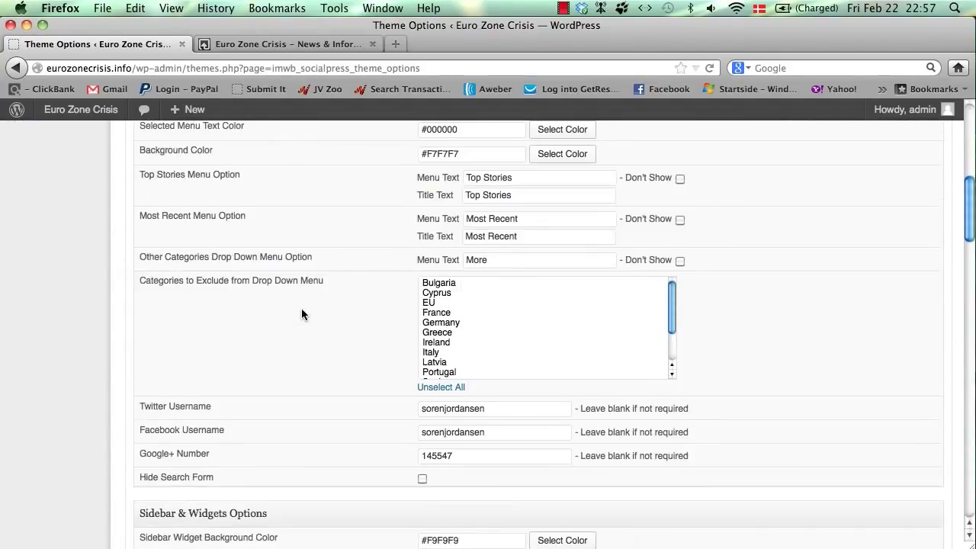
scroll(301, 314, "down", 5)
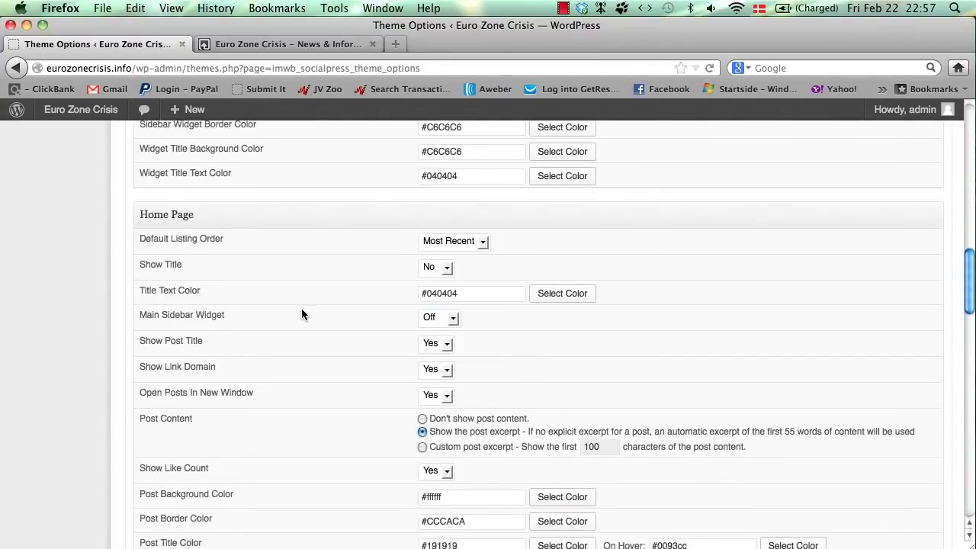
left_click(443, 314)
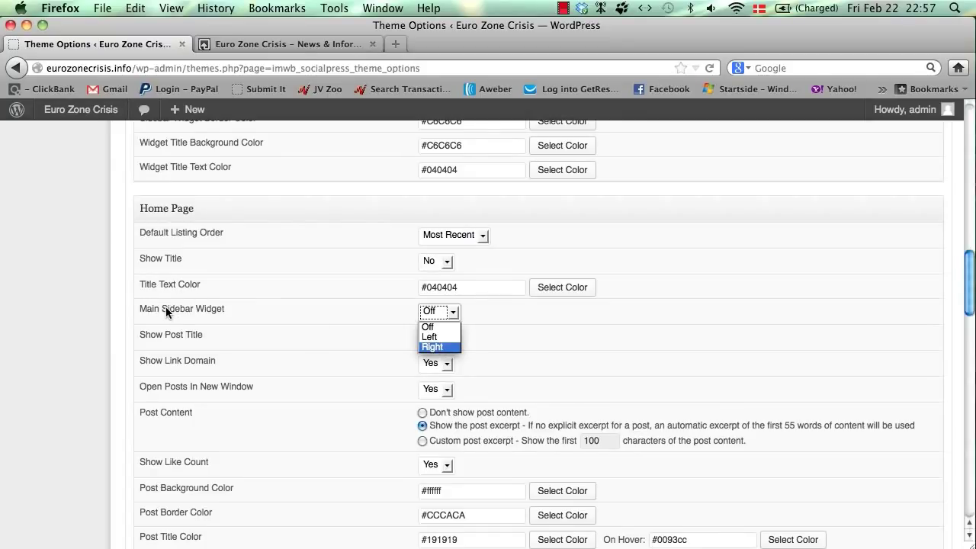
left_click(442, 346)
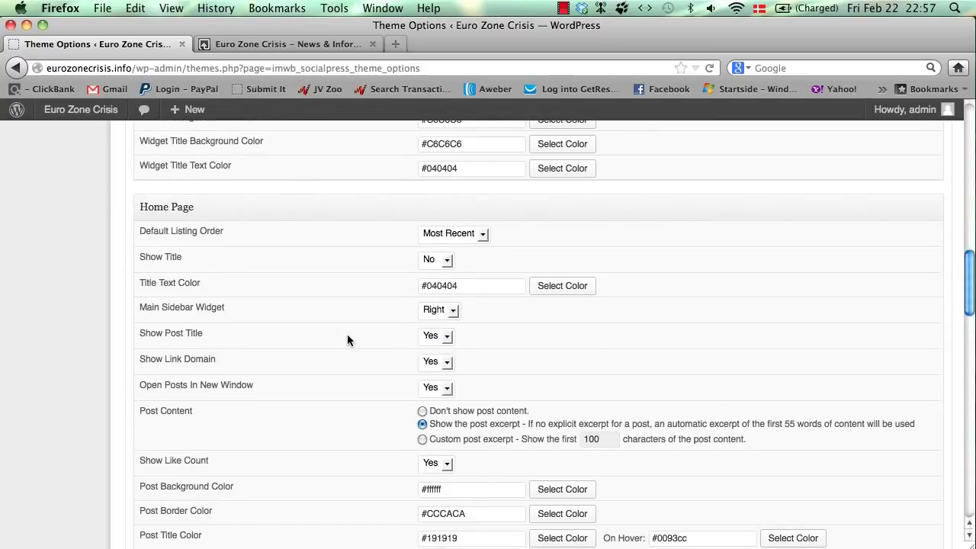
scroll(343, 339, "down", 15)
scroll(328, 348, "down", 5)
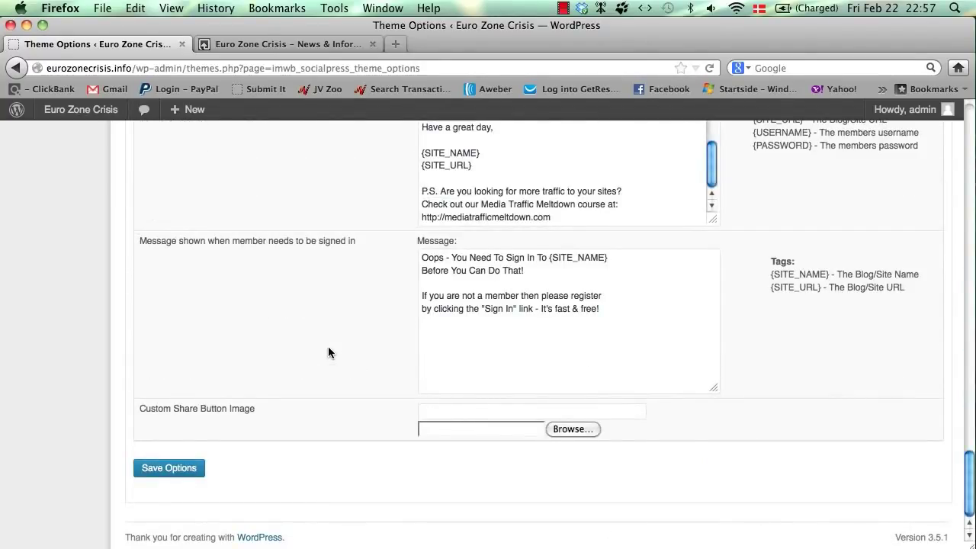
left_click(168, 466)
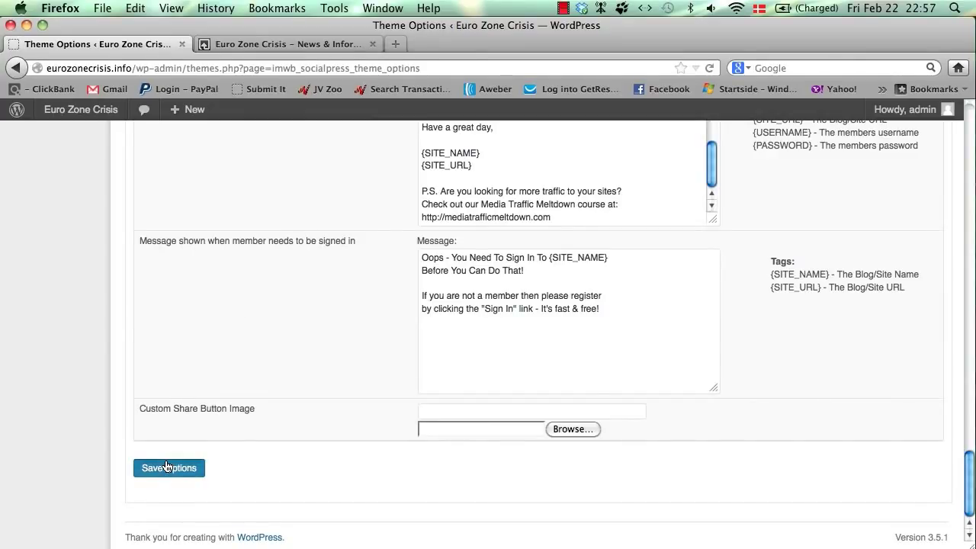
Step: Reload the Euro Zone Crisis homepage and examine its sidebar widget and the article listings below
left_click(278, 47)
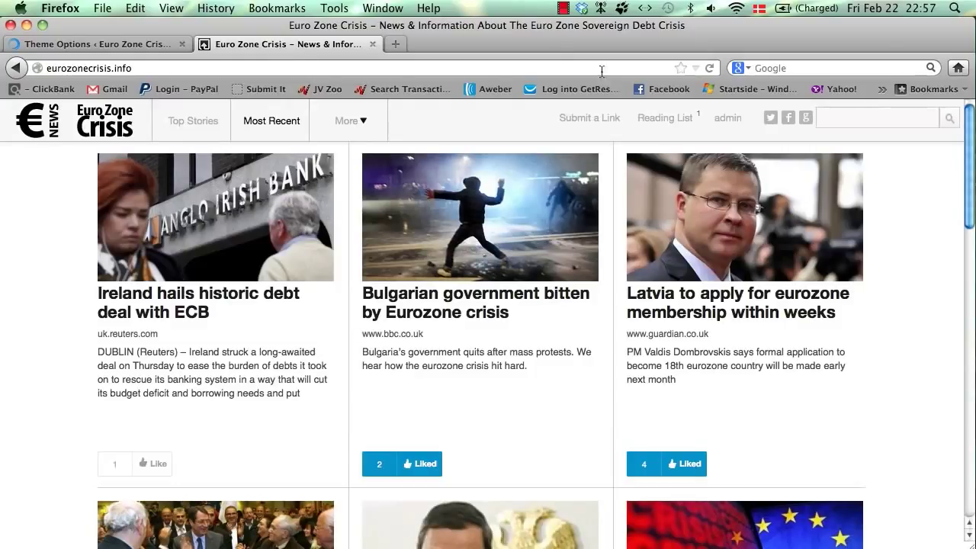
left_click(707, 70)
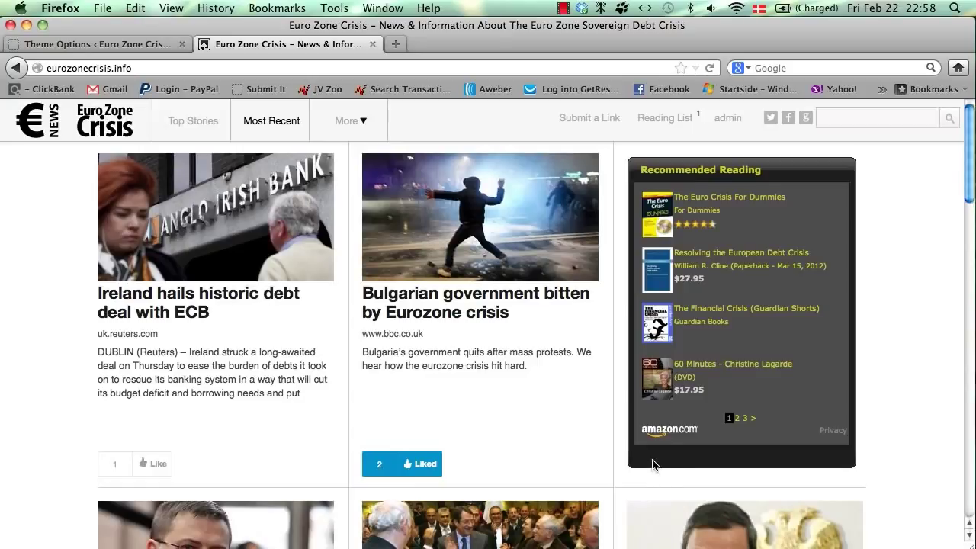
mouse_move(544, 404)
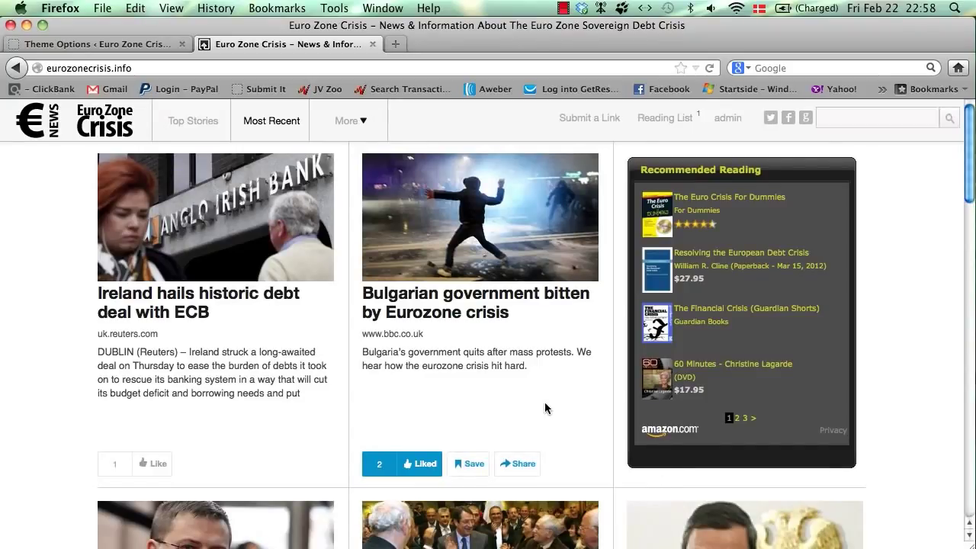
scroll(544, 409, "down", 5)
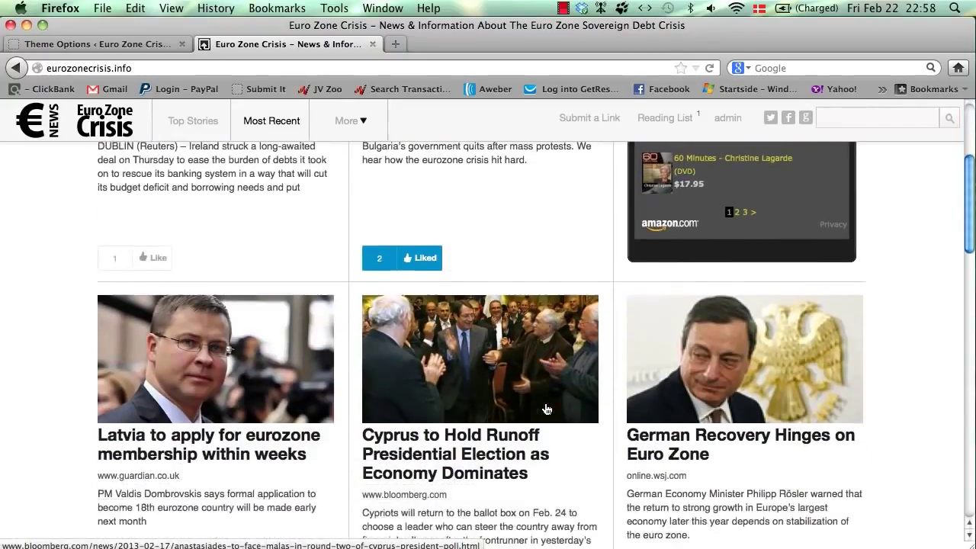
scroll(547, 410, "down", 7)
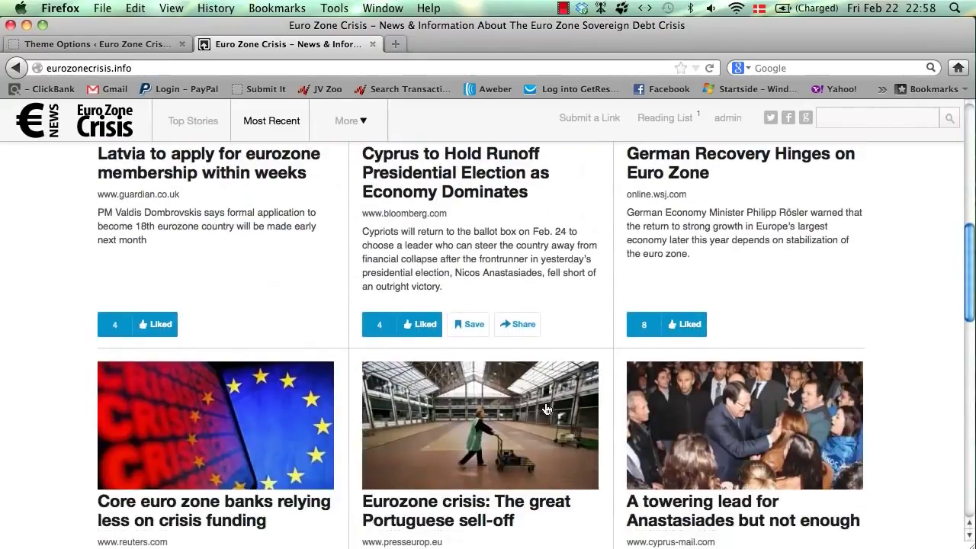
scroll(547, 410, "down", 1)
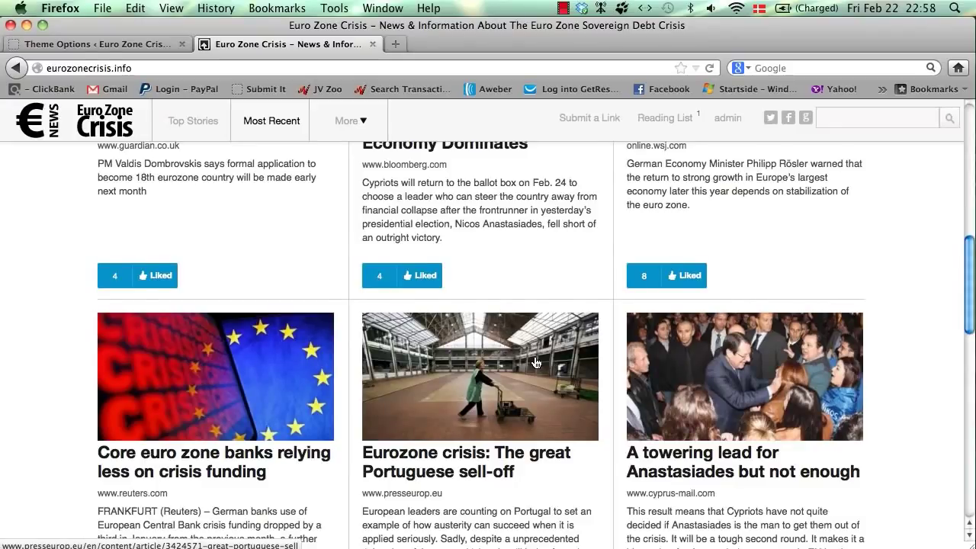
scroll(492, 350, "down", 5)
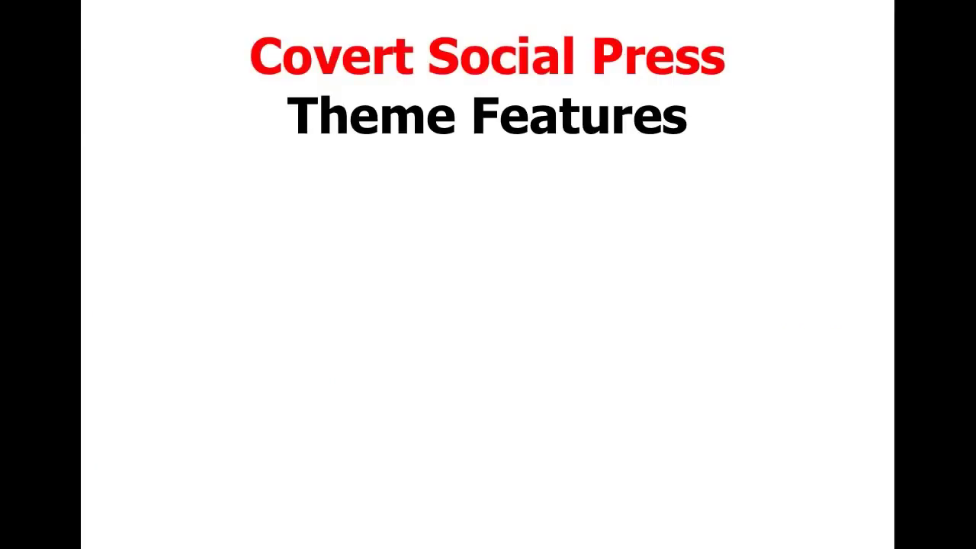